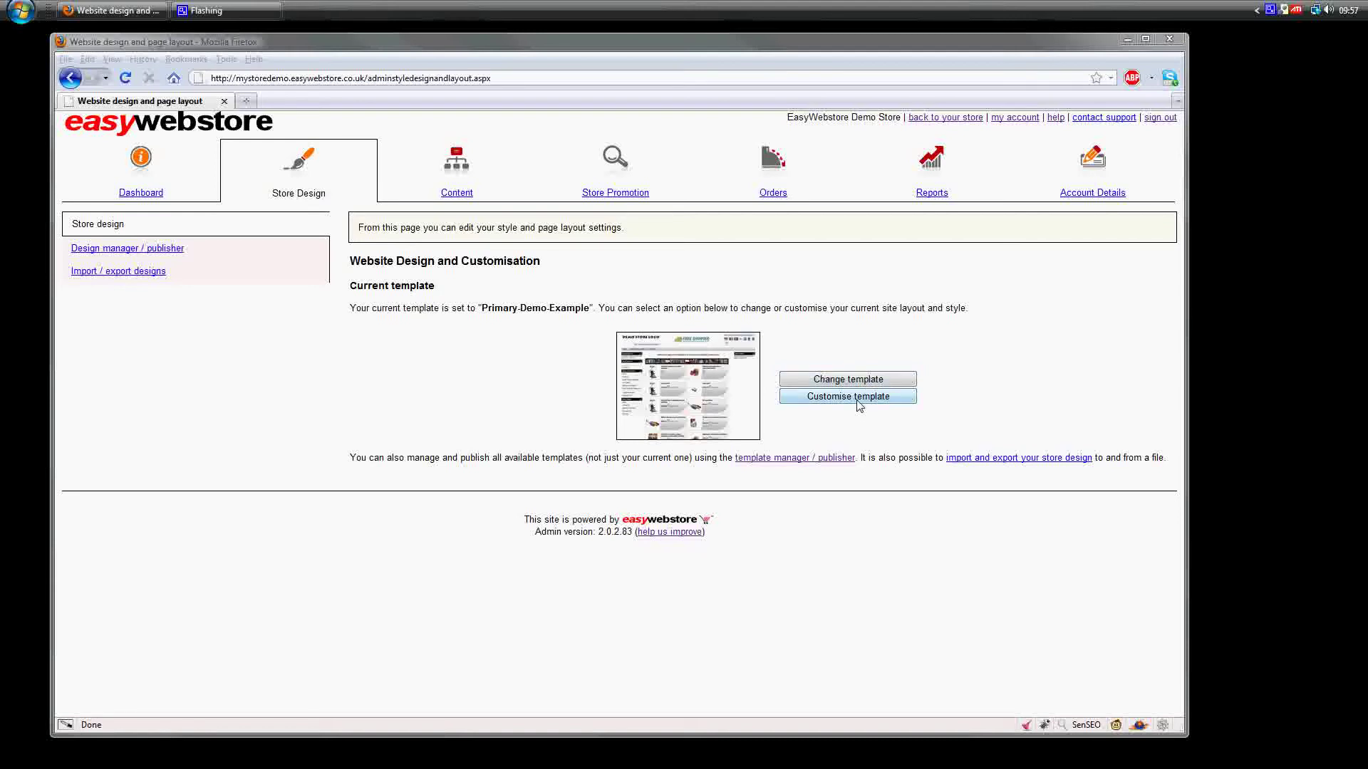
Open the current template for customisation and preview its General Information page before returning the preview to the home page.
{"action": "left_click", "coordinate": [856, 401]}
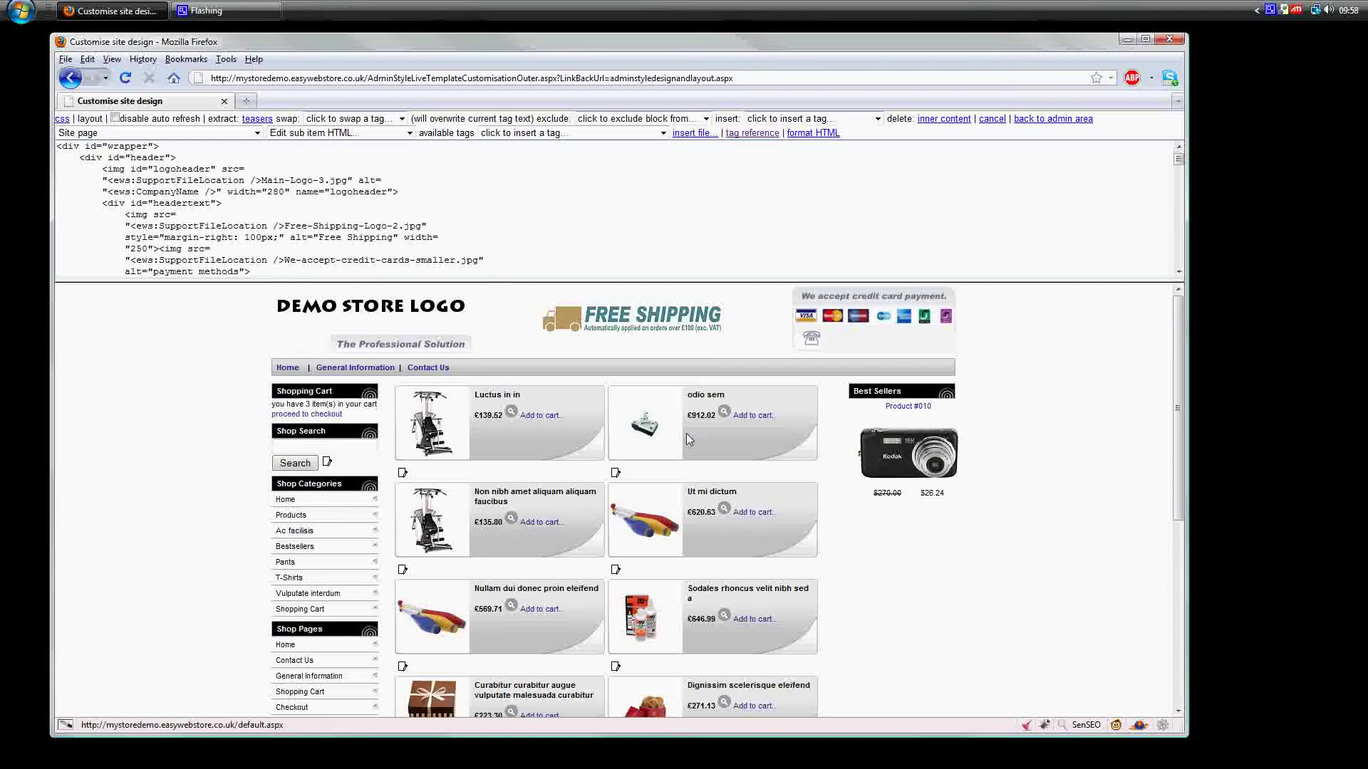
{"action": "left_click", "coordinate": [356, 368]}
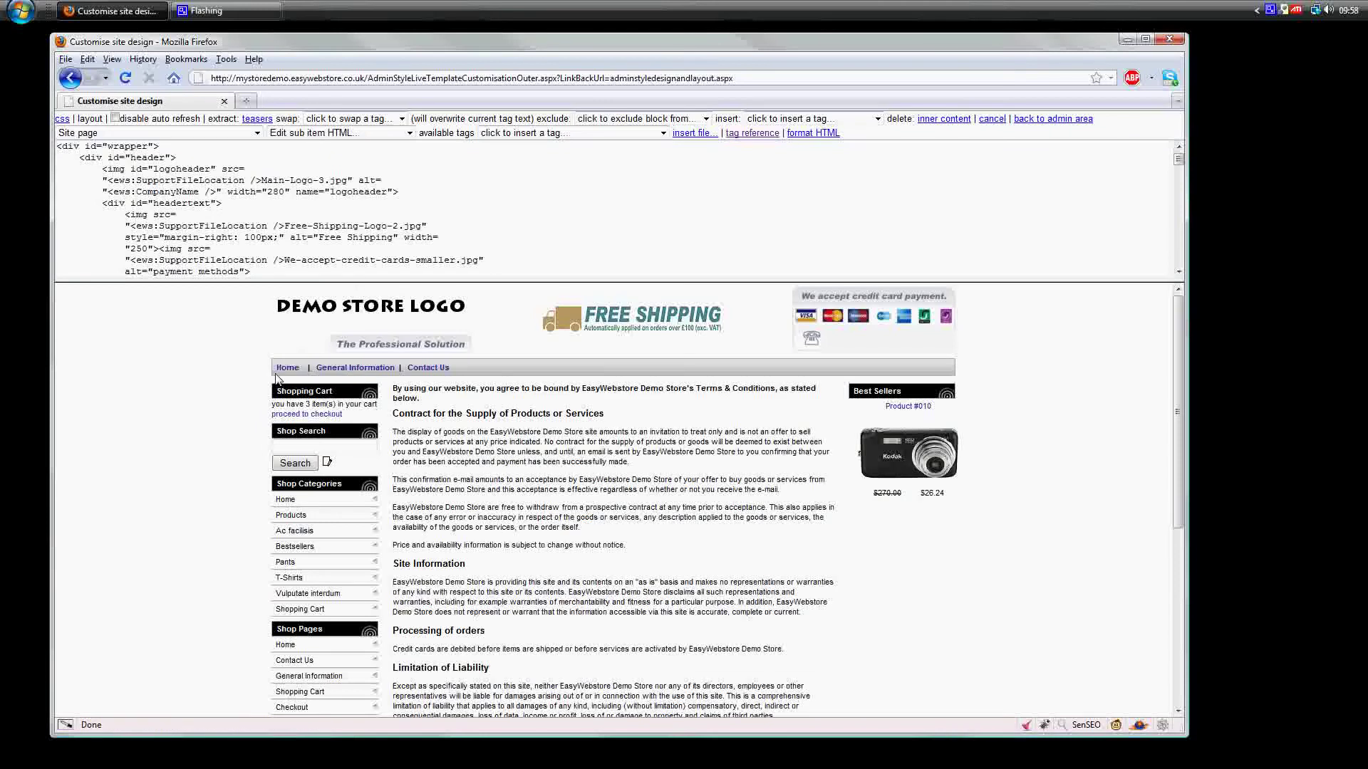
{"action": "left_click", "coordinate": [288, 368]}
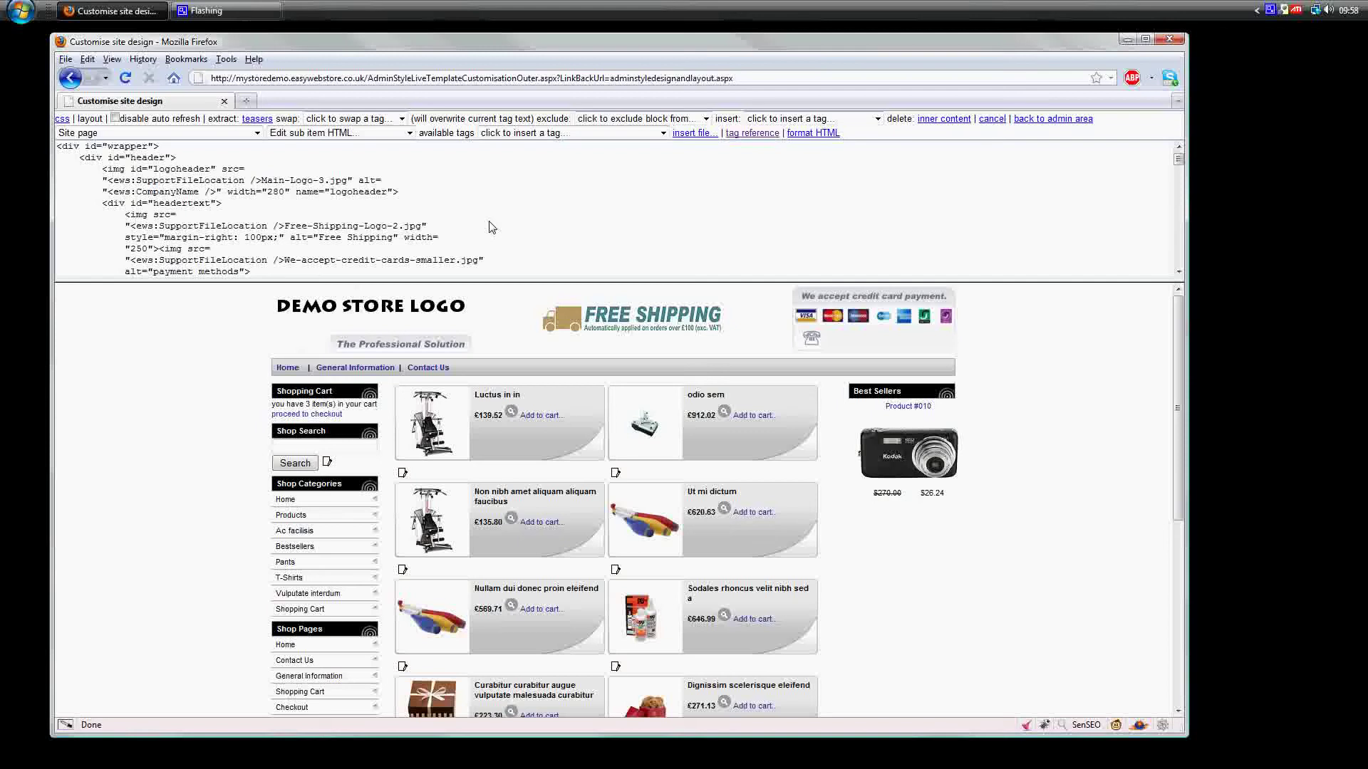
Add an h1 heading reading "Hello World!" above the wrapper div in the Site page layout code.
{"action": "left_click", "coordinate": [246, 180]}
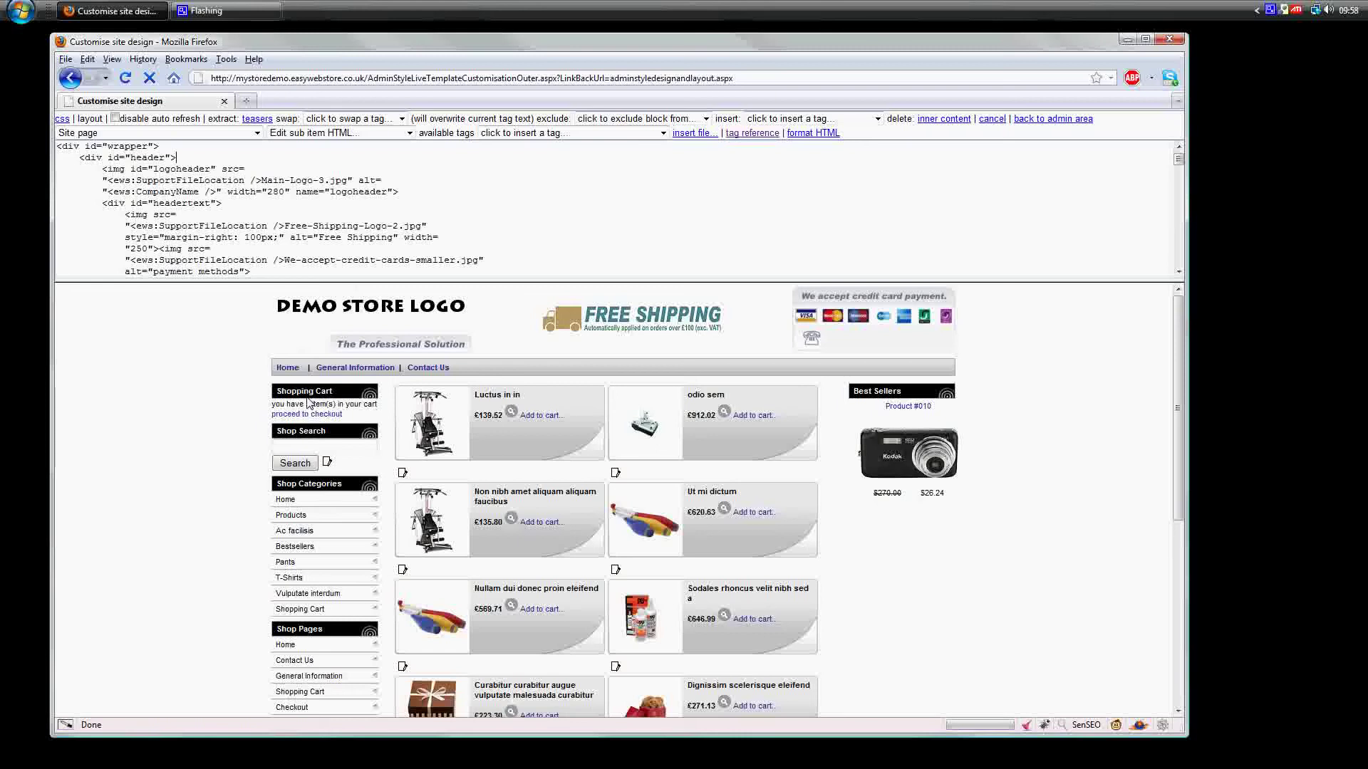
{"action": "key", "text": "Return"}
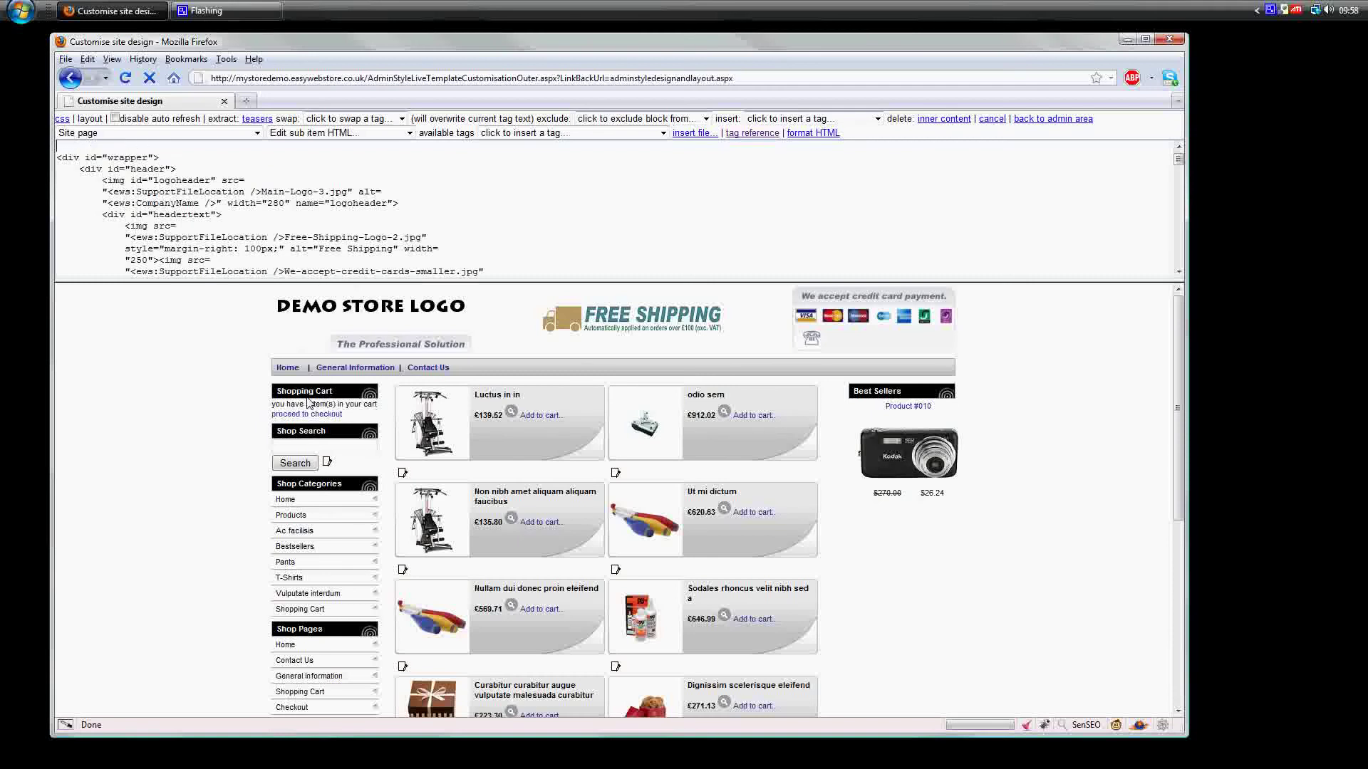
{"action": "type", "text": "<h1></"}
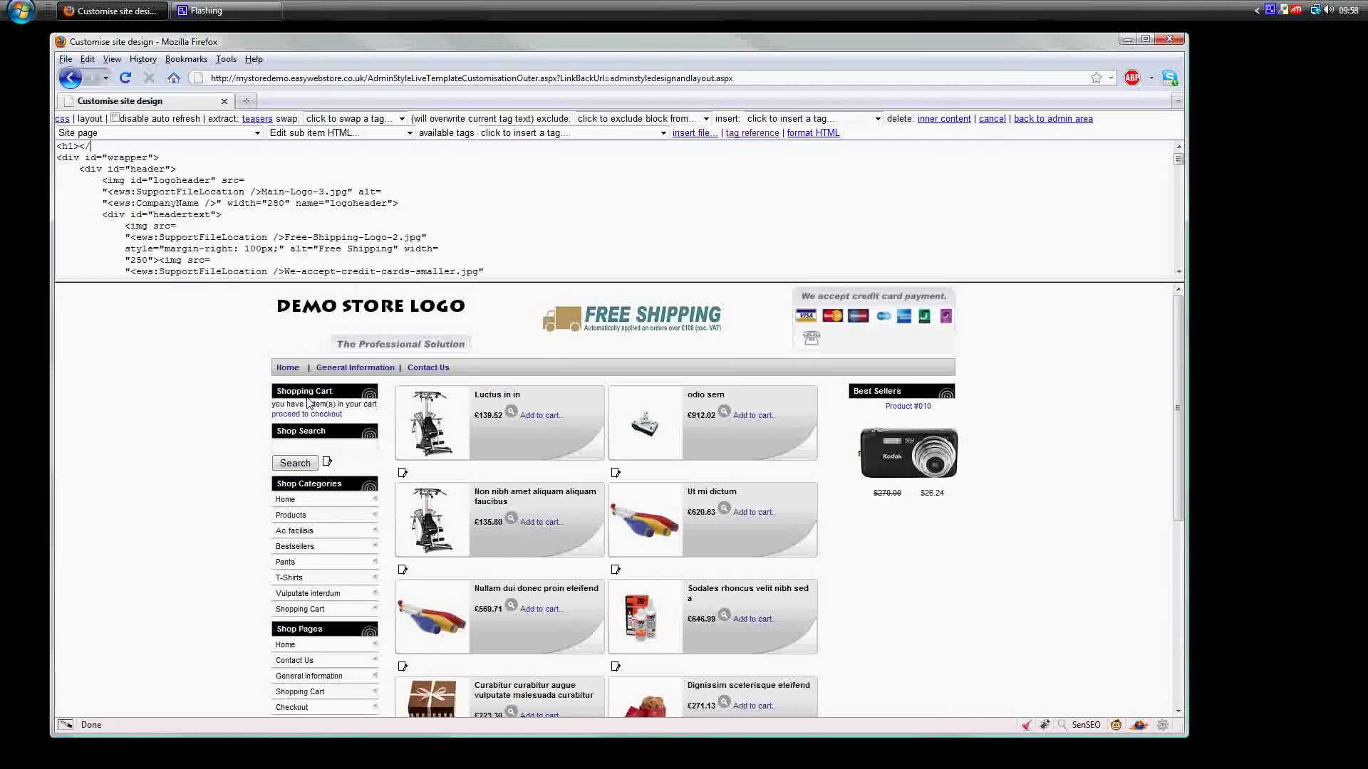
{"action": "type", "text": "h1>"}
{"action": "key", "text": "Left"}
{"action": "key", "text": "Left"}
{"action": "key", "text": "Left"}
{"action": "key", "text": "Left"}
{"action": "key", "text": "Left"}
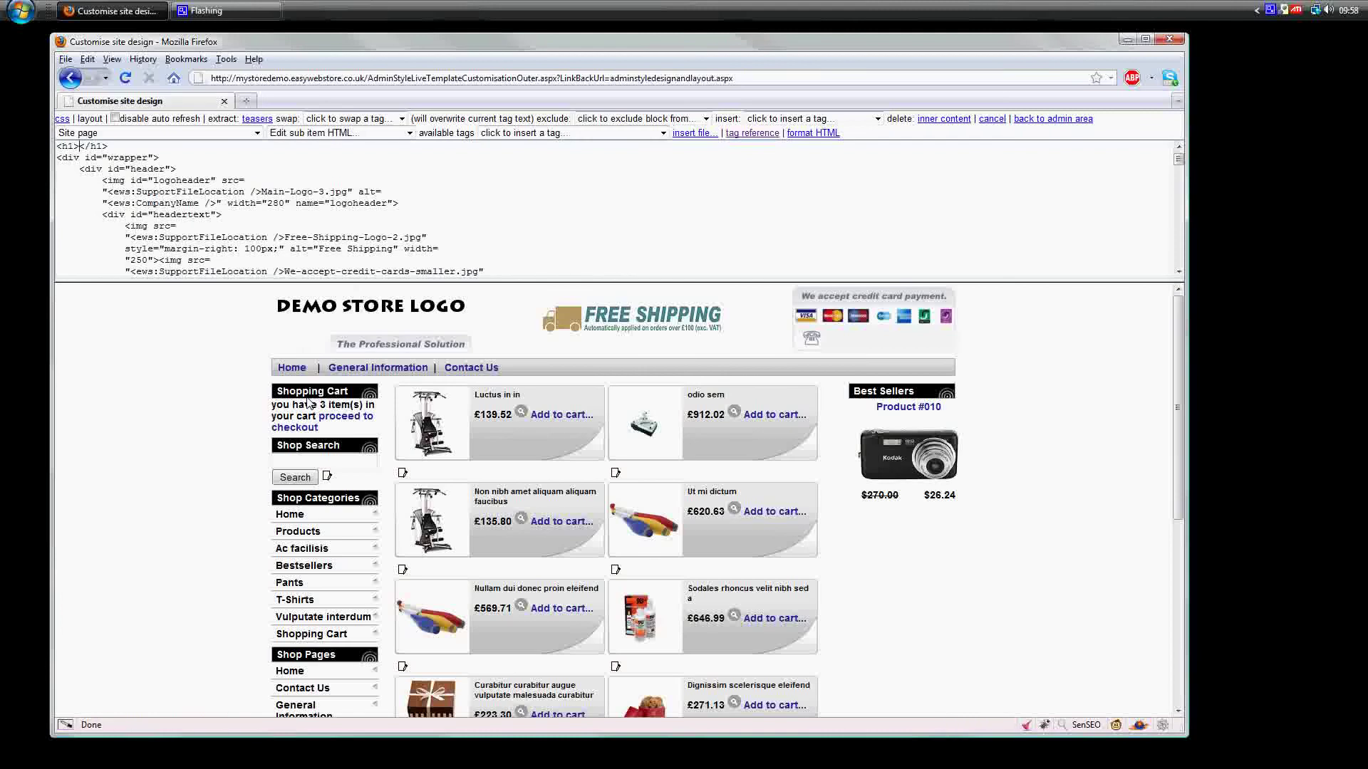
{"action": "type", "text": "Hello World"}
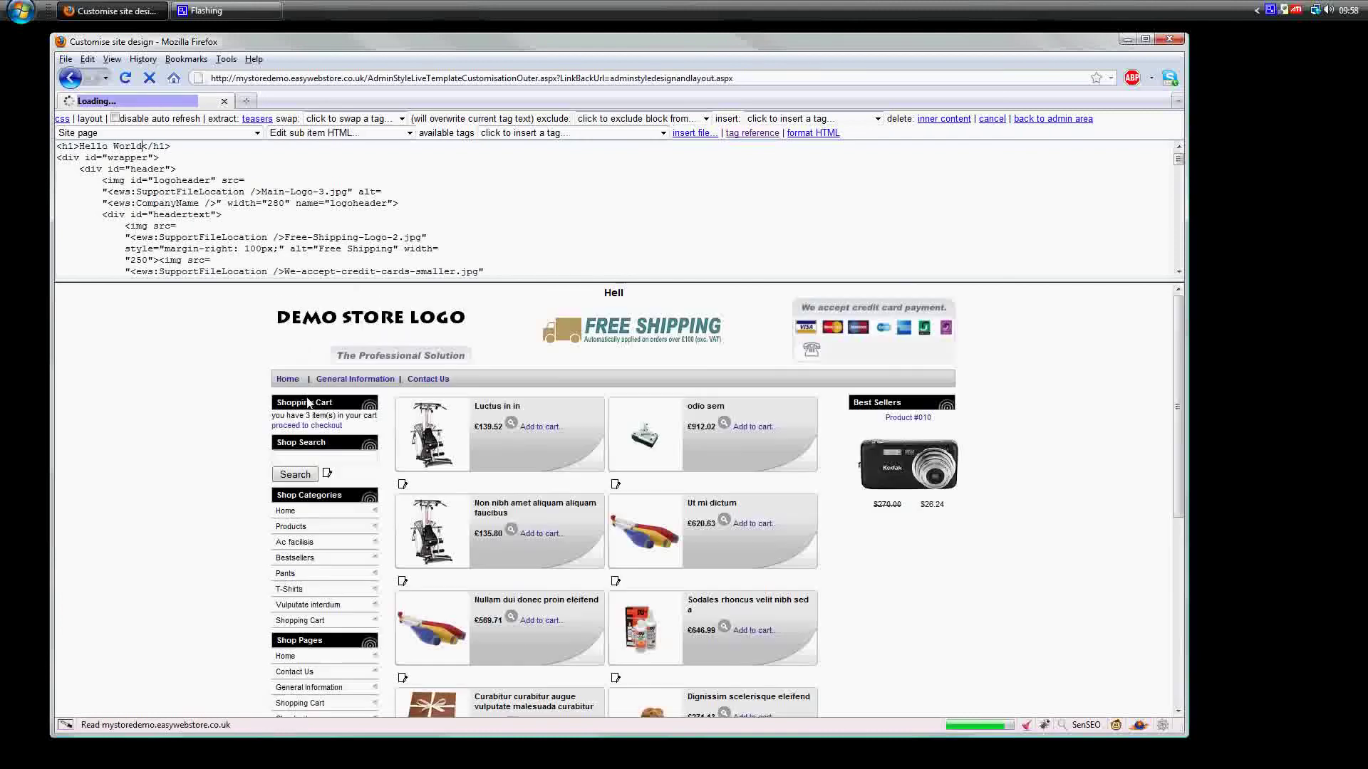
{"action": "type", "text": "!"}
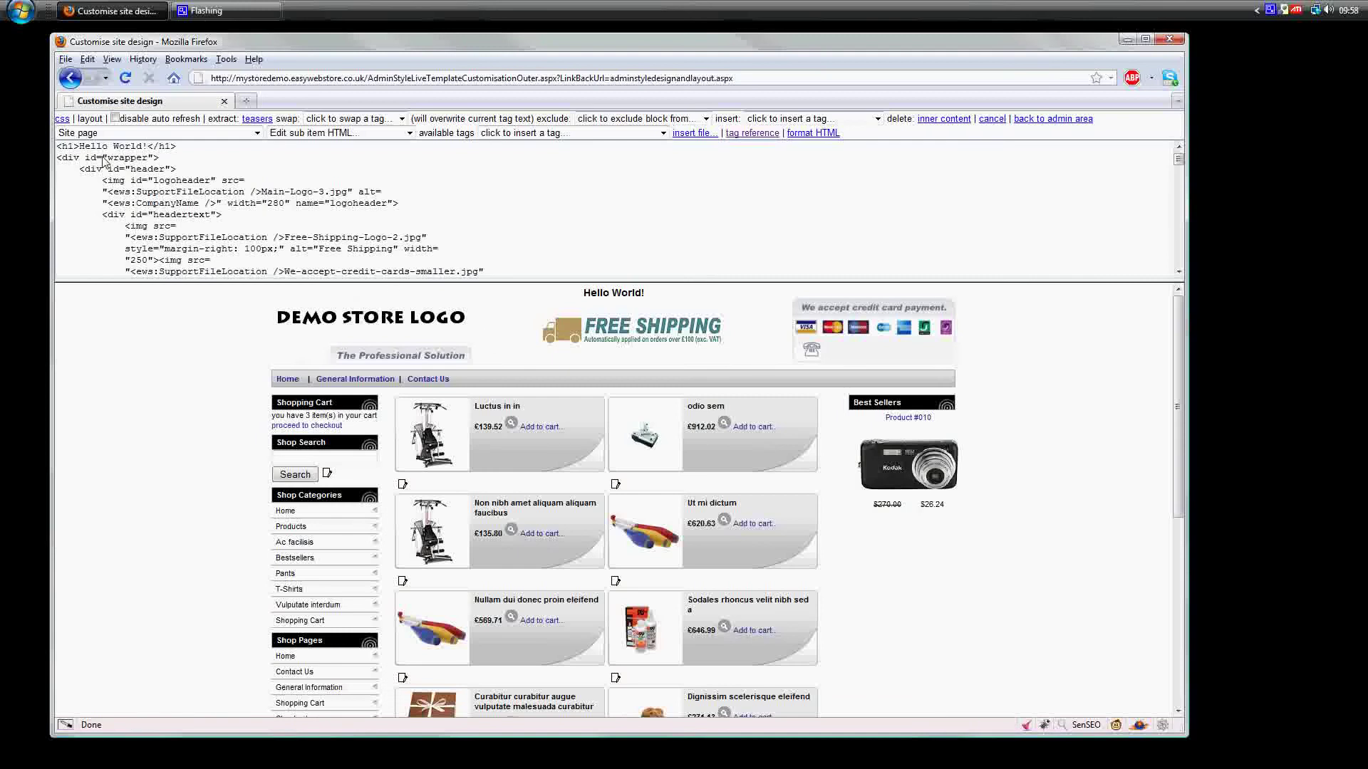
Replace the h1 heading's "Hello World!" text with the Company name tag and check the heading in the preview.
{"action": "left_click", "coordinate": [79, 148]}
{"action": "left_click_drag", "start_coordinate": [80, 147], "coordinate": [148, 147]}
{"action": "left_click", "coordinate": [524, 137]}
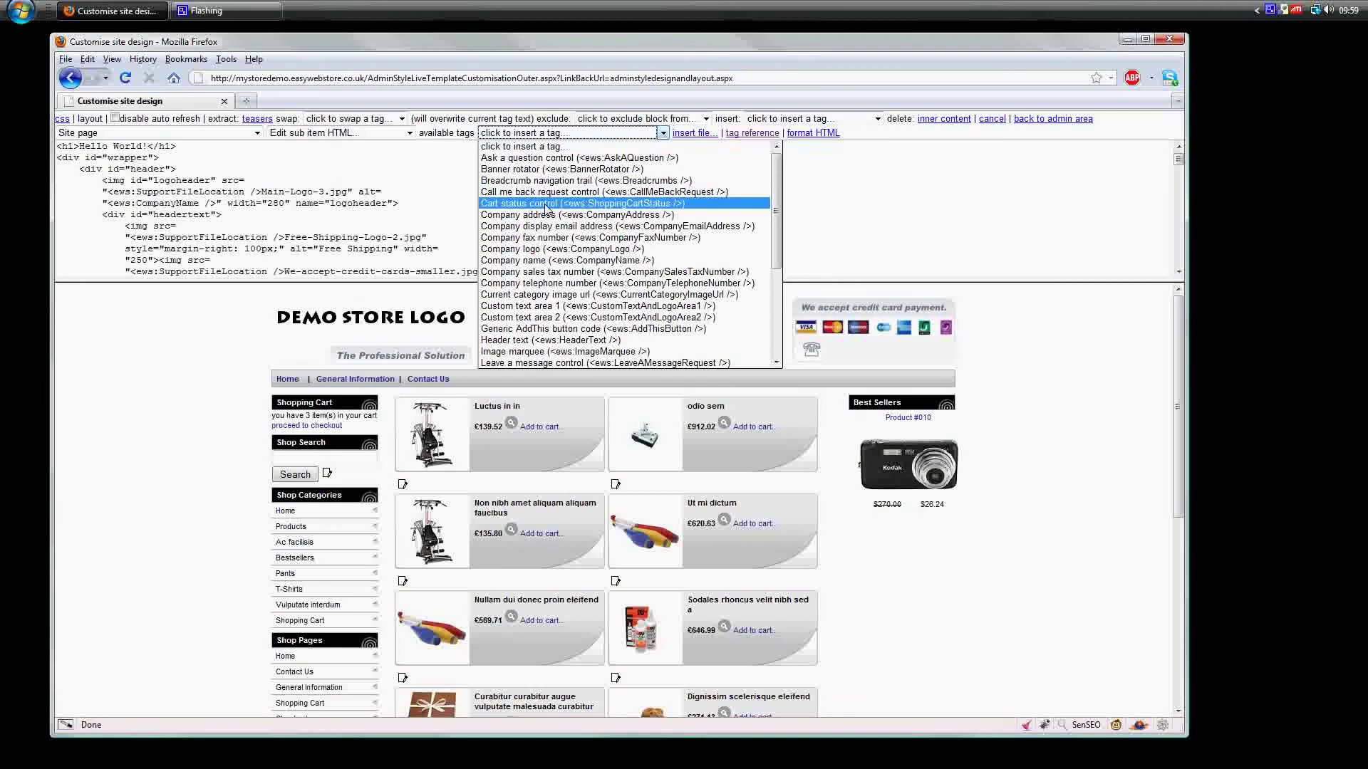
{"action": "left_click", "coordinate": [566, 260]}
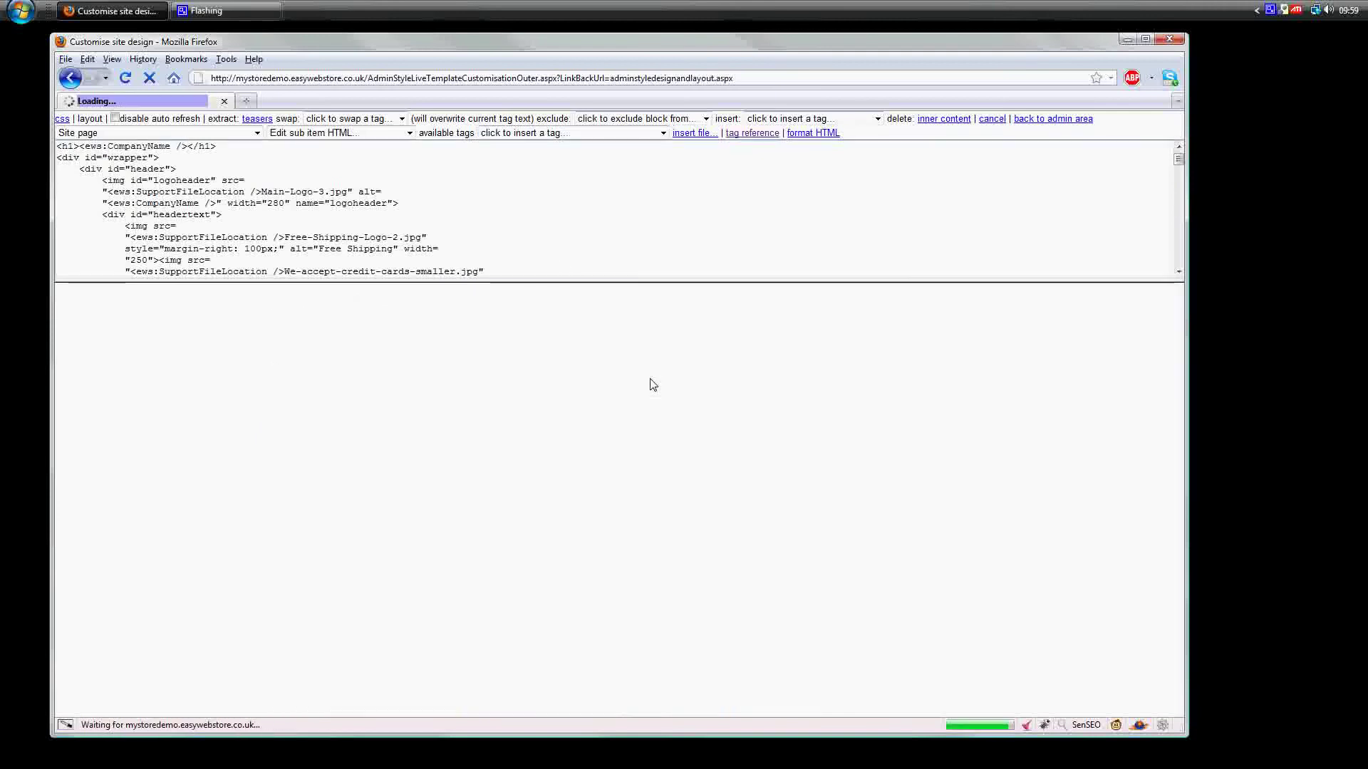
{"action": "left_click_drag", "start_coordinate": [553, 294], "coordinate": [683, 305]}
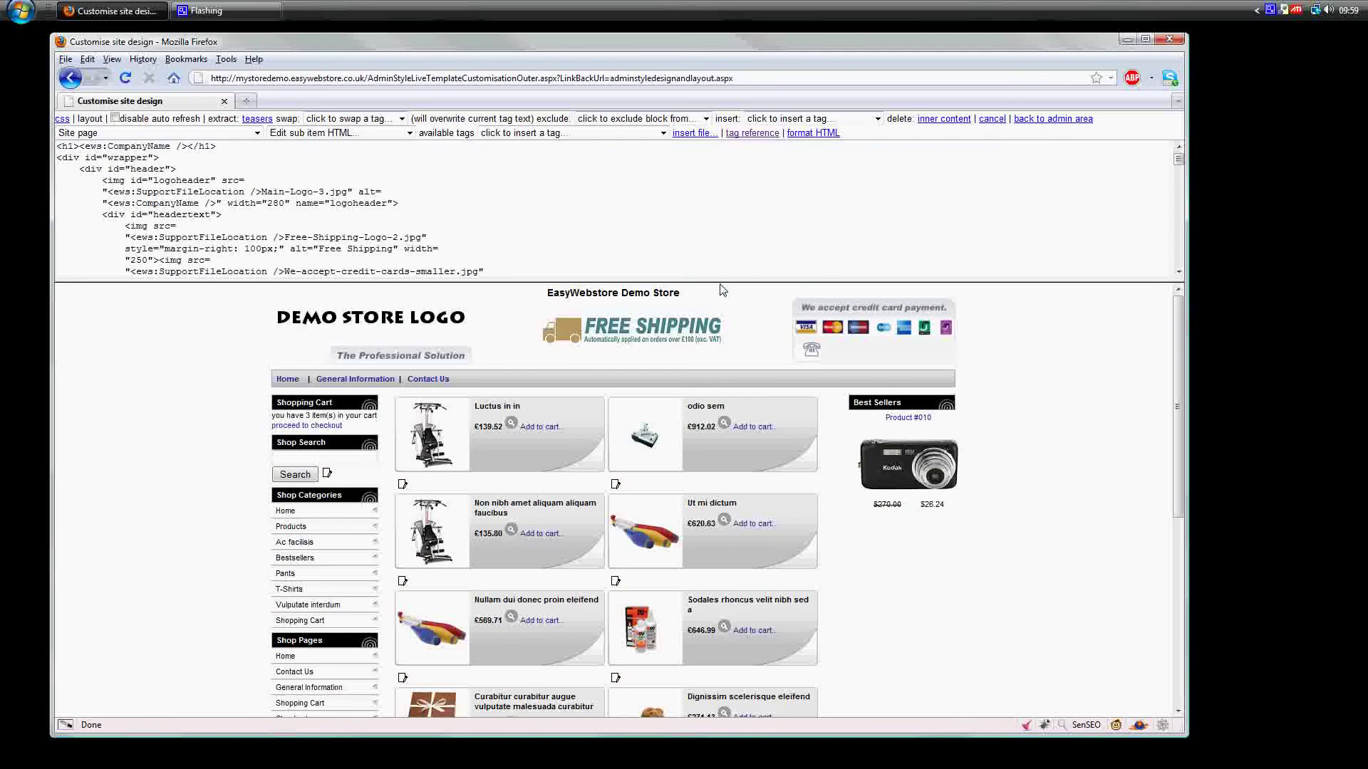
{"action": "left_click_drag", "start_coordinate": [709, 292], "coordinate": [615, 310]}
{"action": "left_click", "coordinate": [501, 192]}
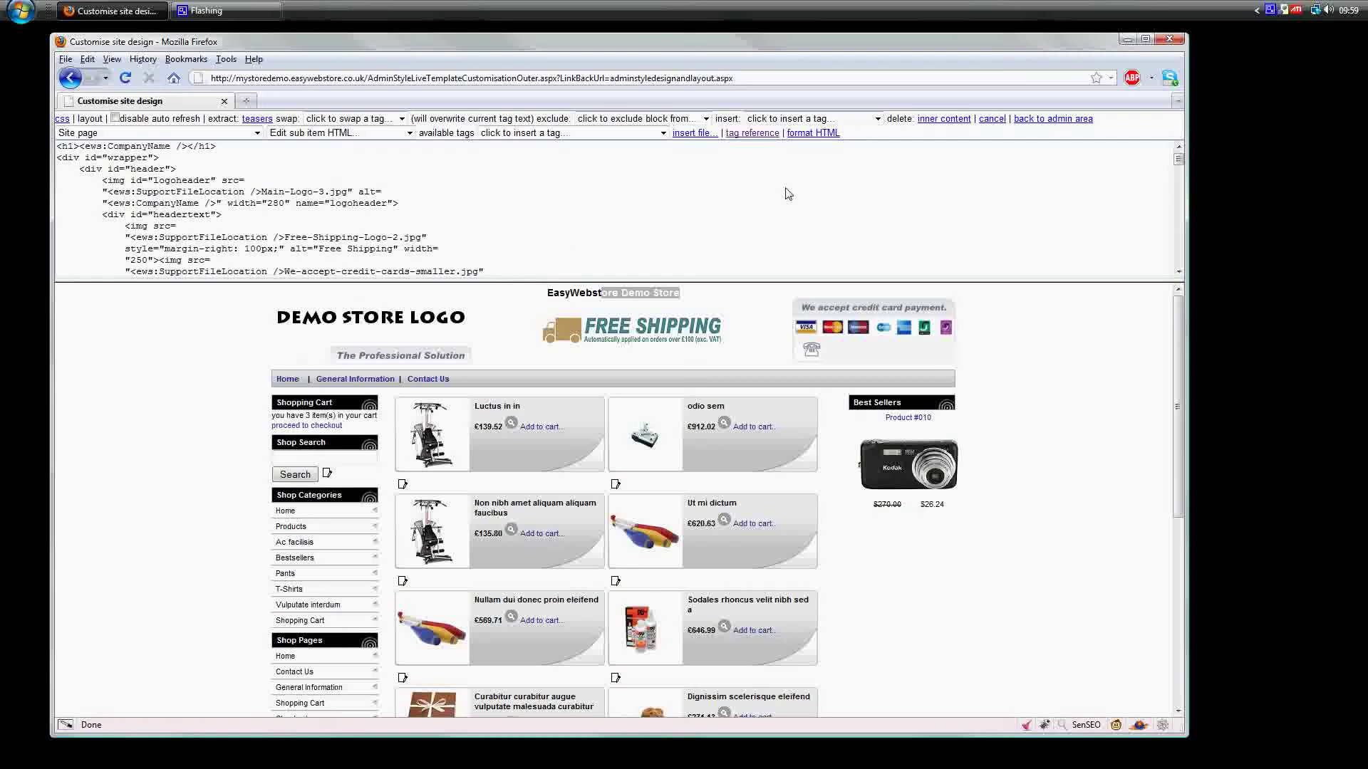
Examine the tag reference sheet for the BannerRotator tag's available attributes, and close it.
{"action": "left_click", "coordinate": [747, 141]}
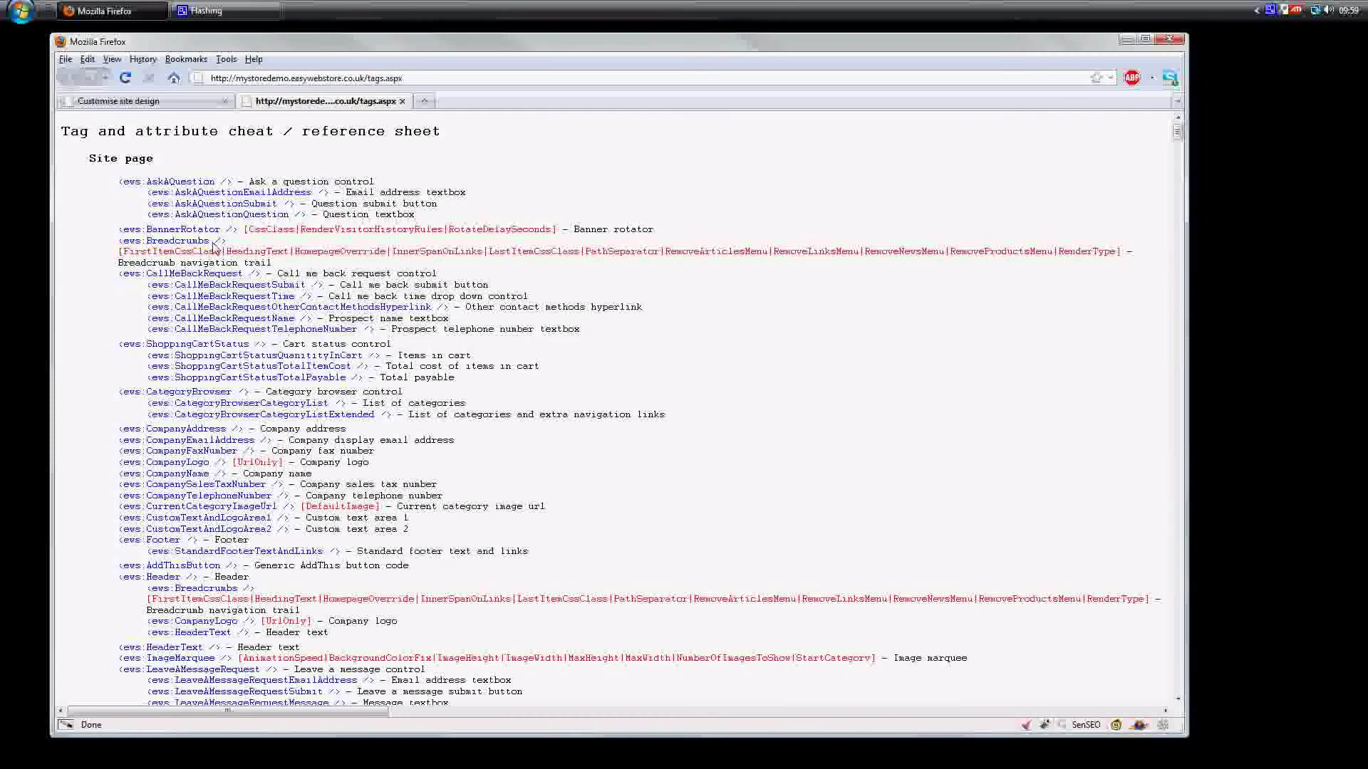
{"action": "left_click_drag", "start_coordinate": [251, 228], "coordinate": [534, 237]}
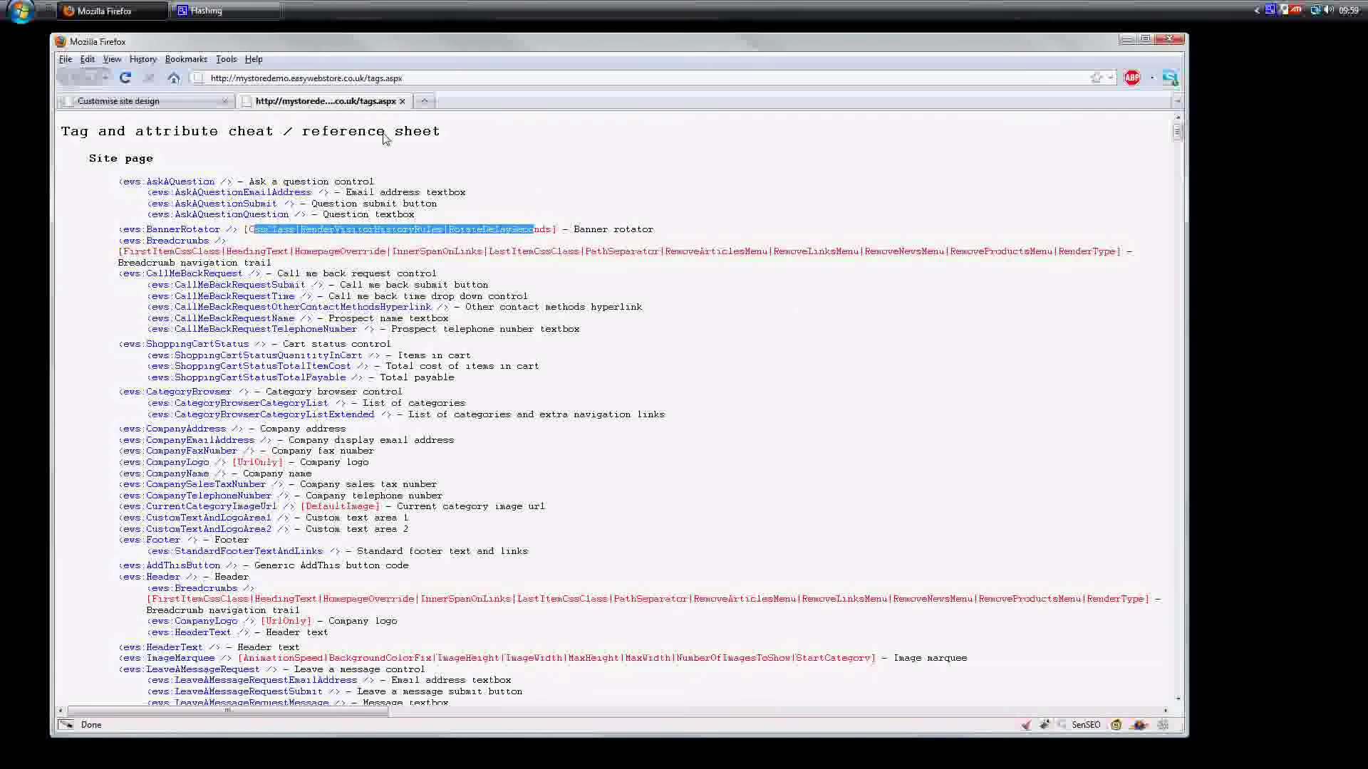
{"action": "left_click", "coordinate": [401, 100]}
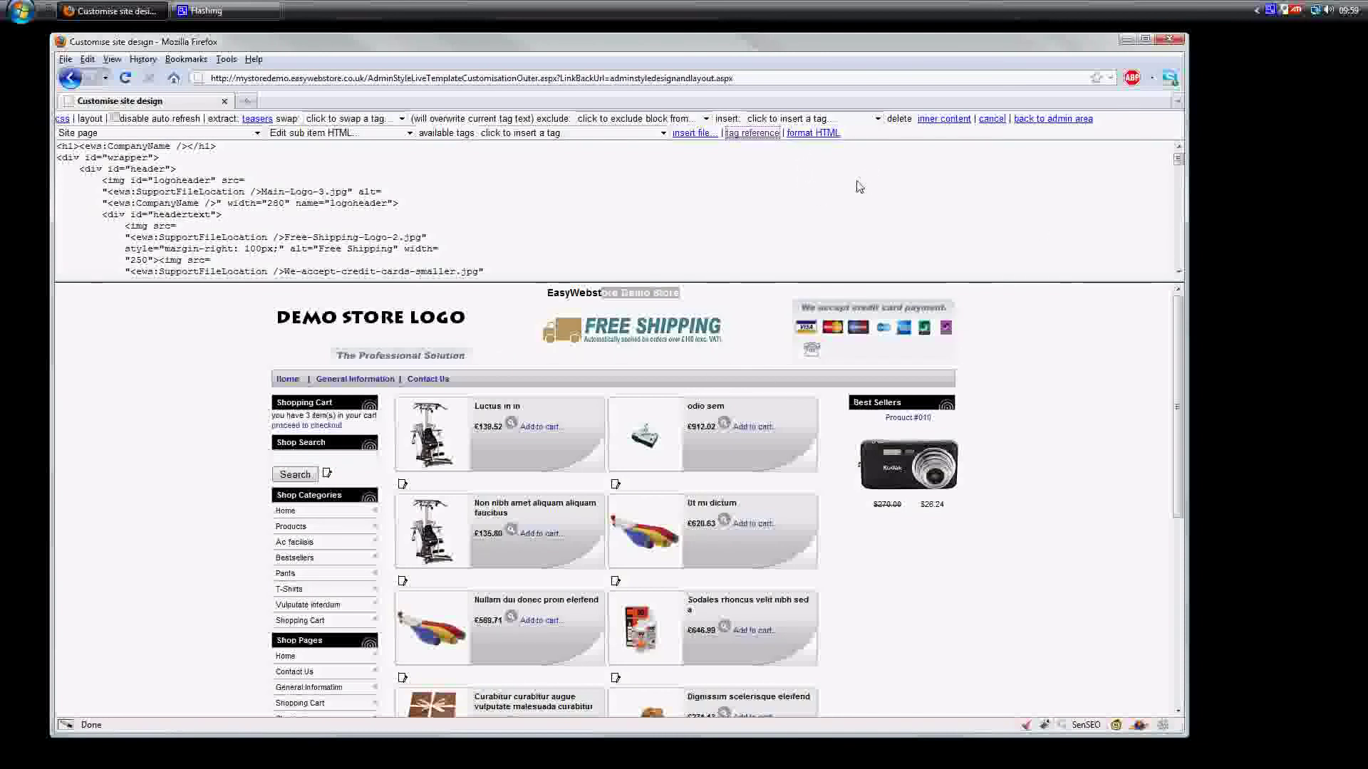
Append a body rule with background-color: pink; to the end of the template's CSS and make the code area slightly taller.
{"action": "left_click", "coordinate": [62, 120]}
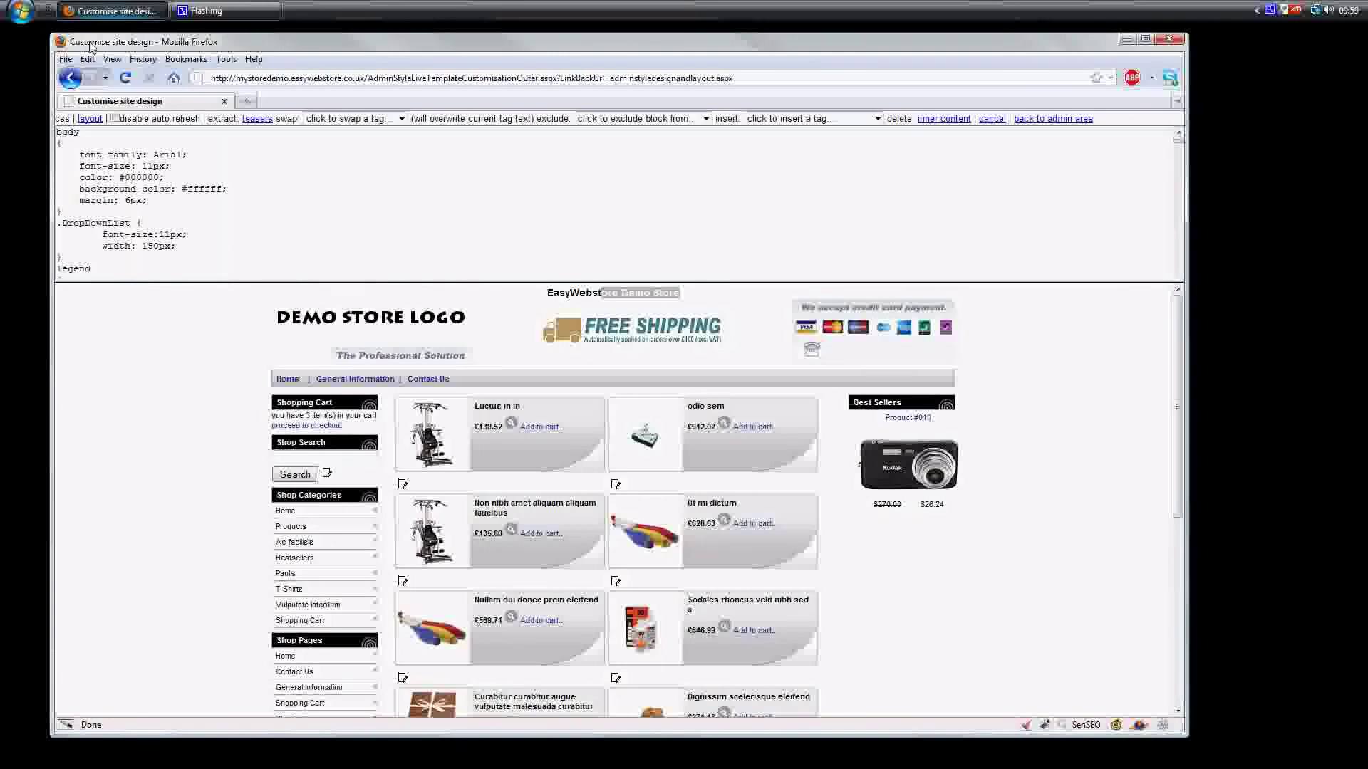
{"action": "left_click", "coordinate": [354, 212]}
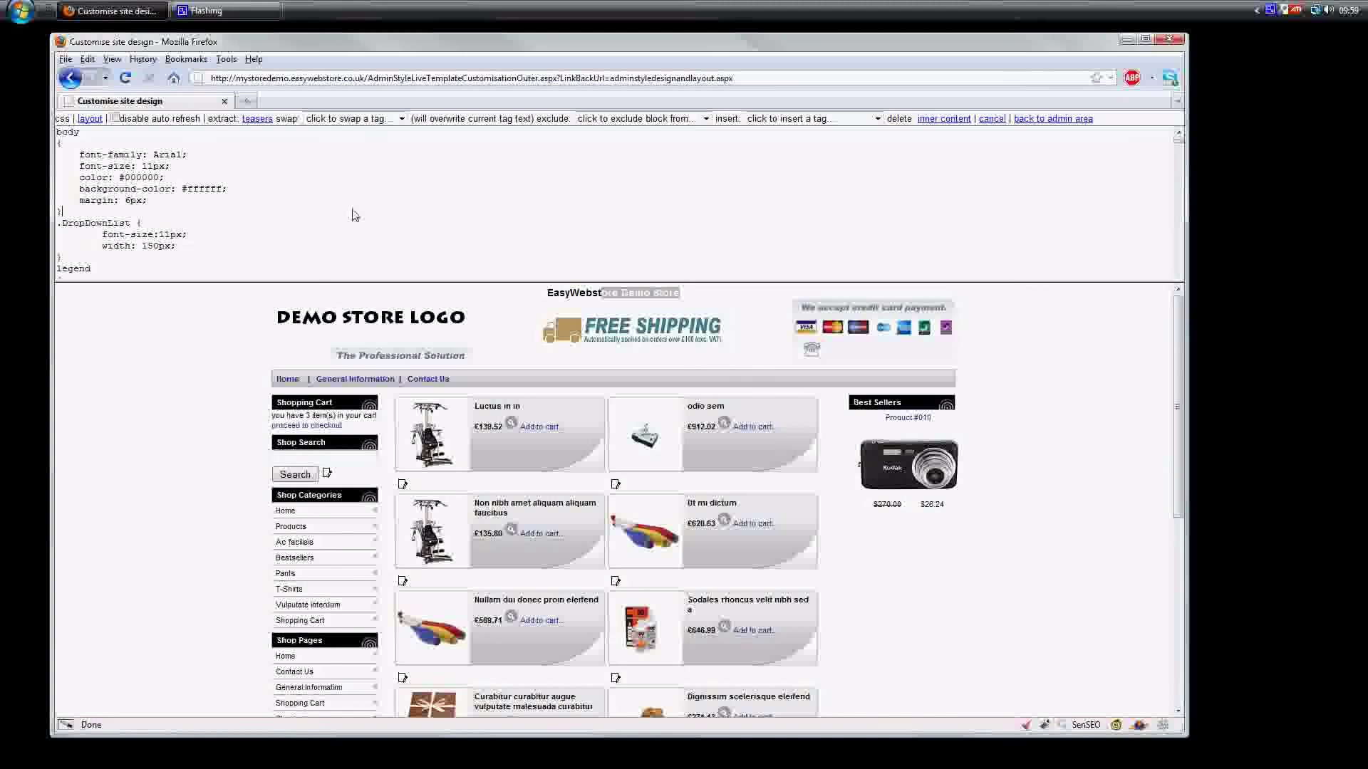
{"action": "key", "text": "ctrl+End"}
{"action": "key", "text": "Return"}
{"action": "key", "text": "Return"}
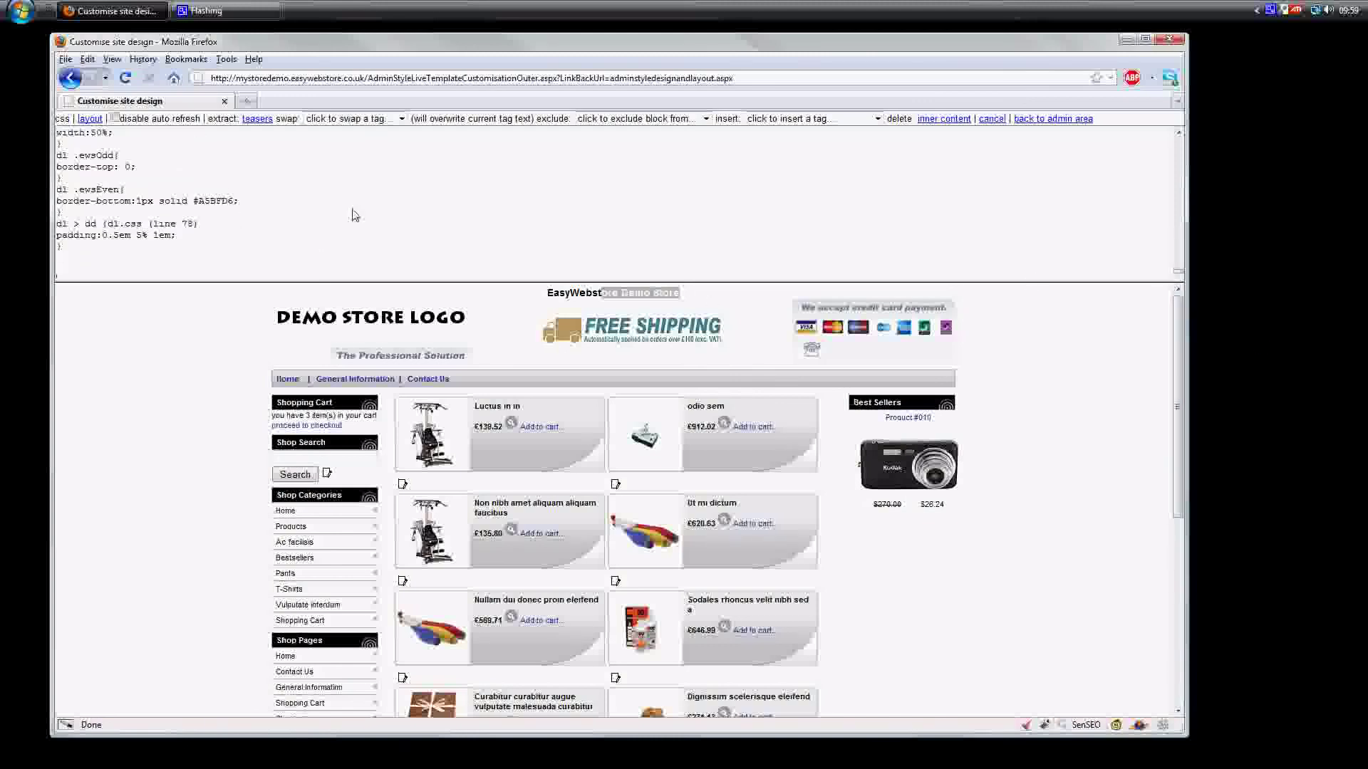
{"action": "type", "text": "body {"}
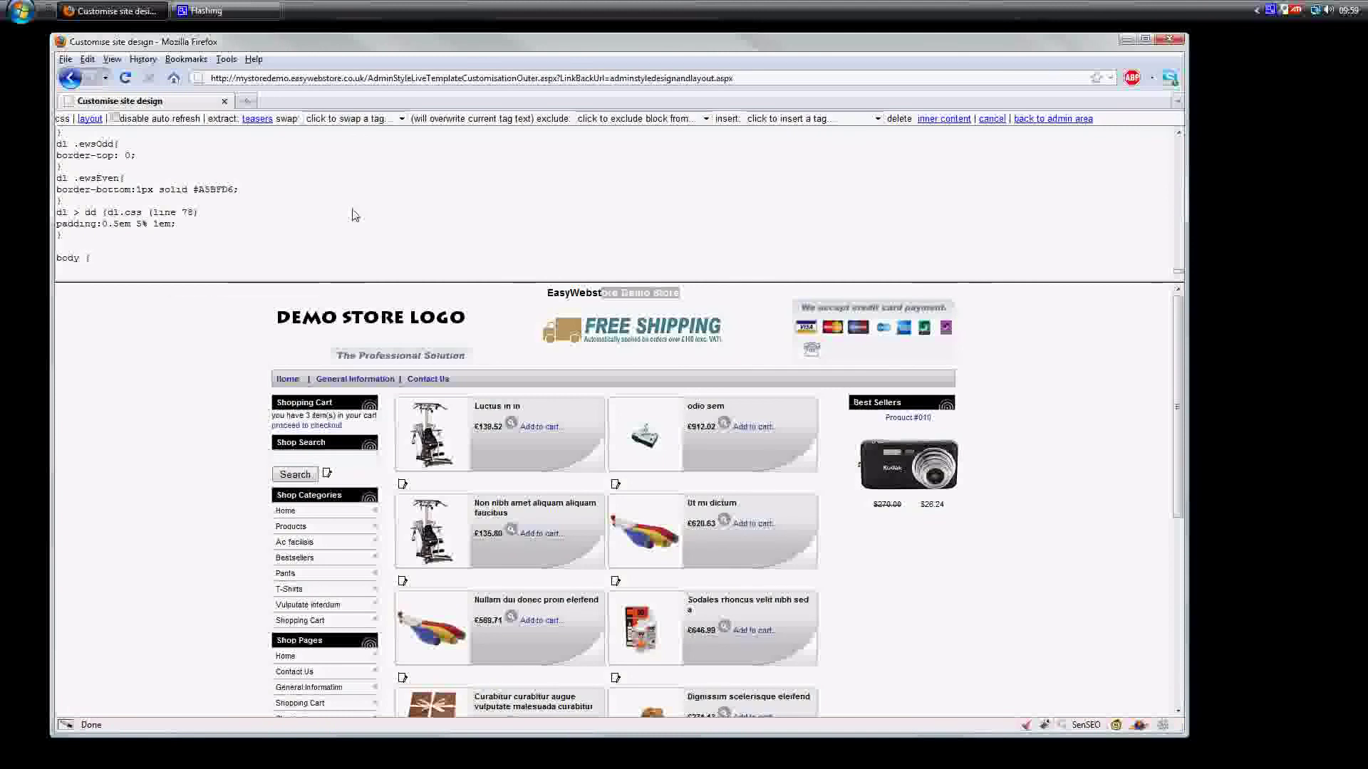
{"action": "key", "text": "Return"}
{"action": "type", "text": "background-color: pink;"}
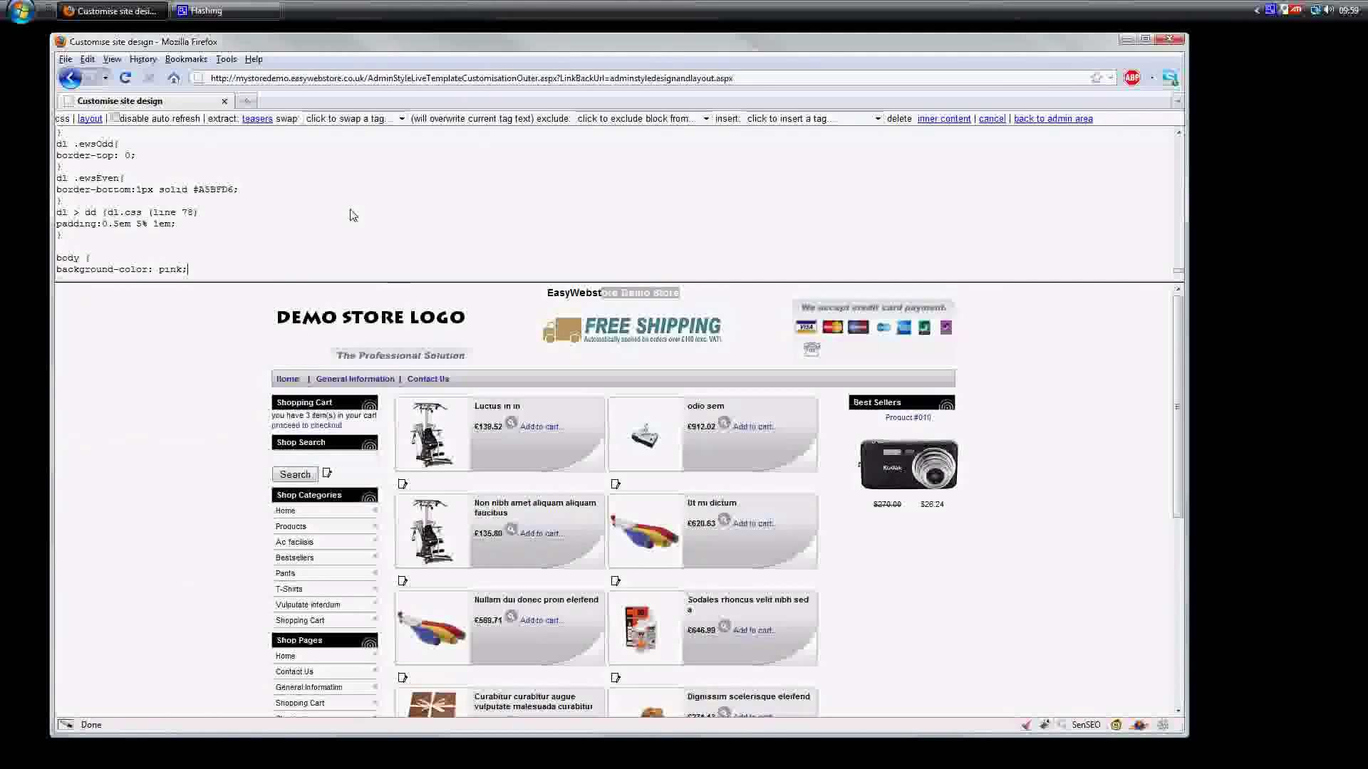
{"action": "left_click_drag", "start_coordinate": [340, 283], "coordinate": [339, 299]}
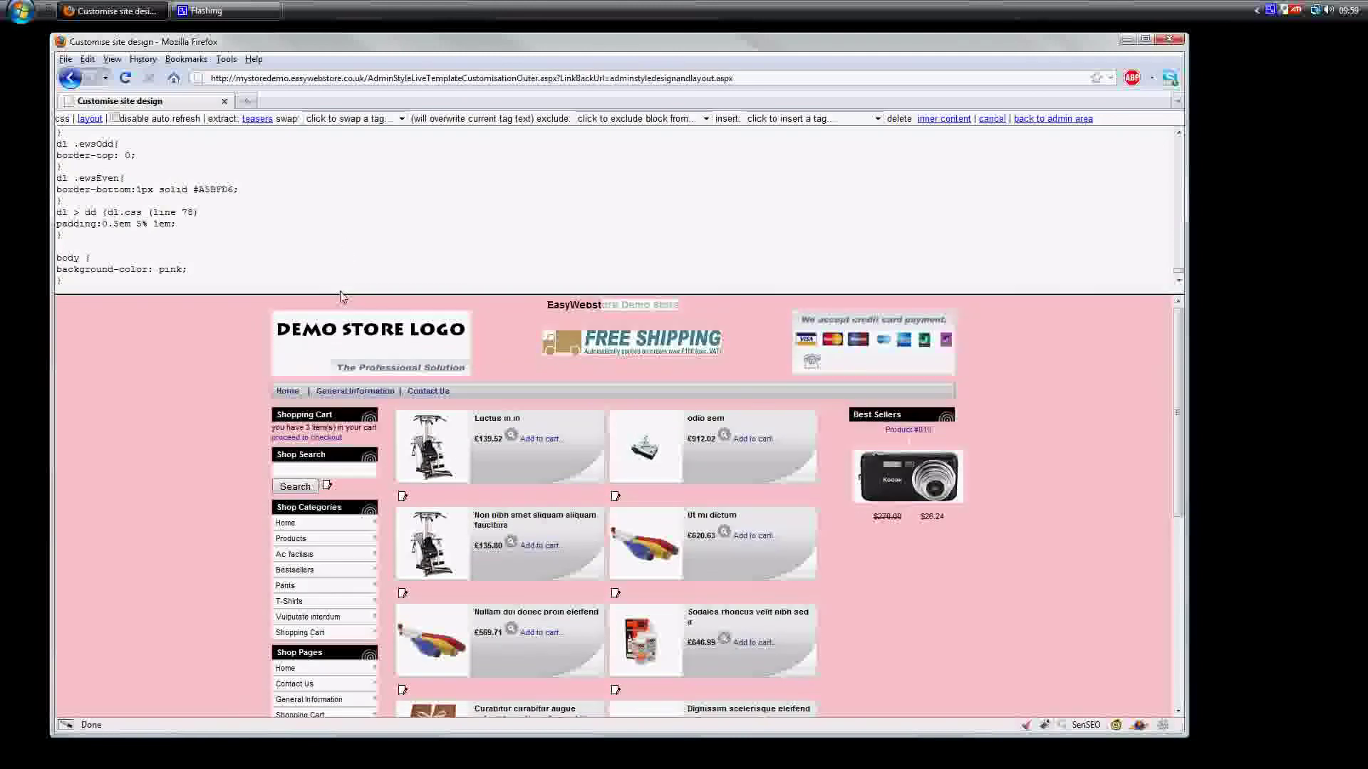
Return to the layout code and start a file upload, browsing the Pictures folder.
{"action": "left_click", "coordinate": [89, 120]}
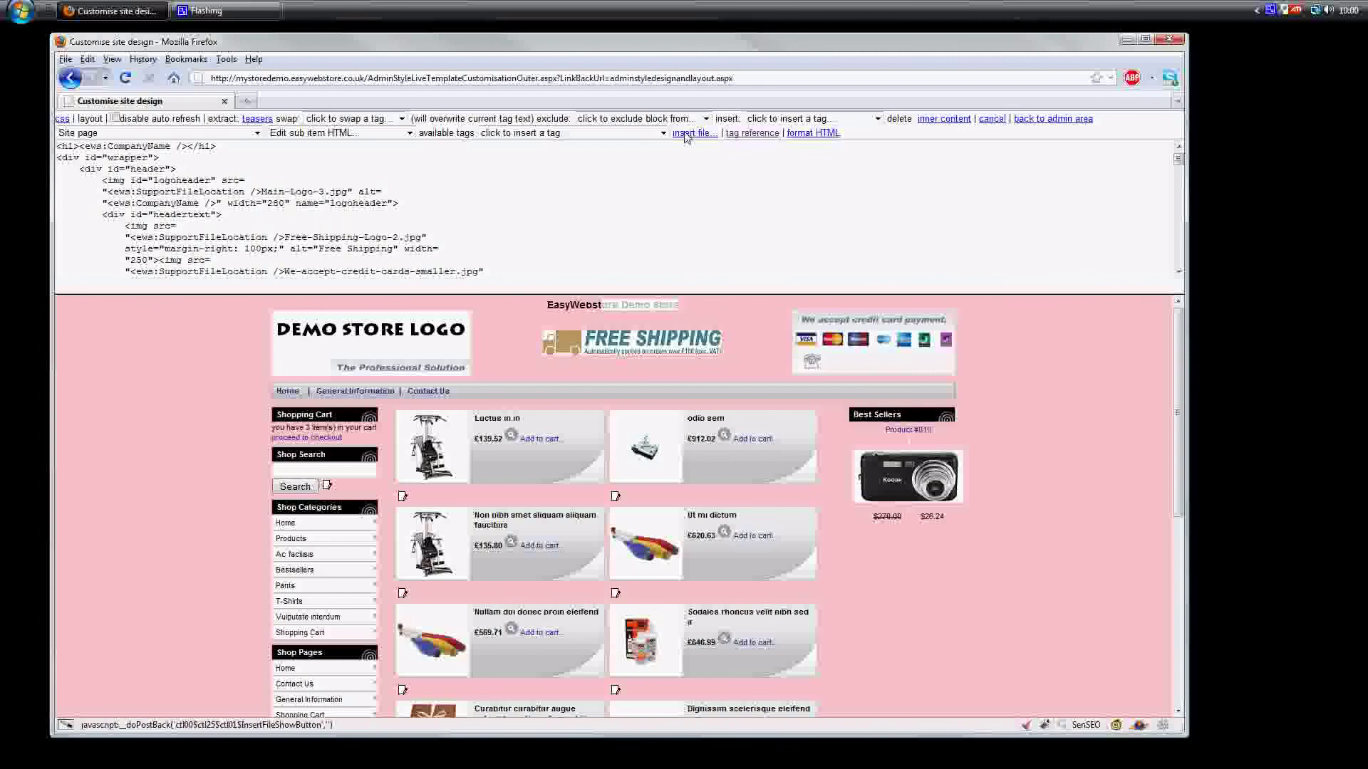
{"action": "left_click", "coordinate": [686, 135]}
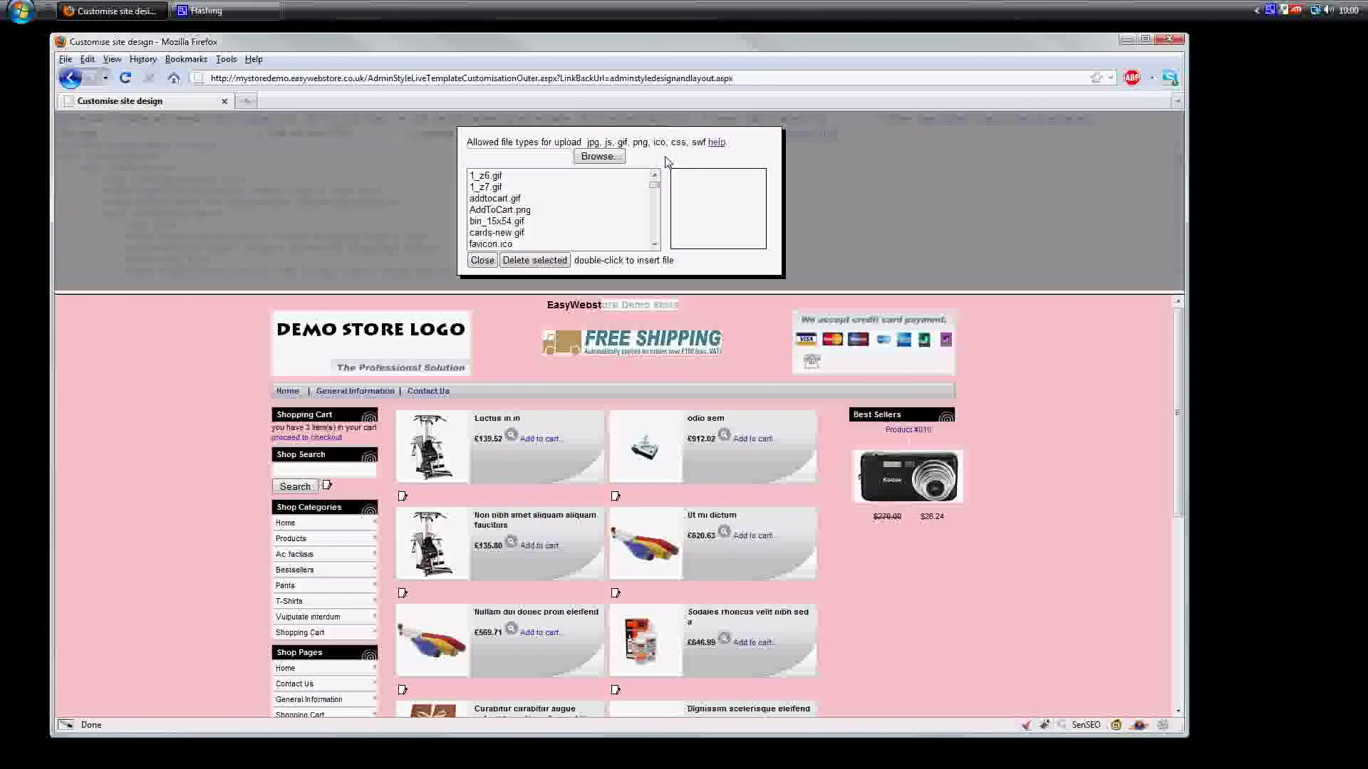
{"action": "left_click", "coordinate": [598, 157]}
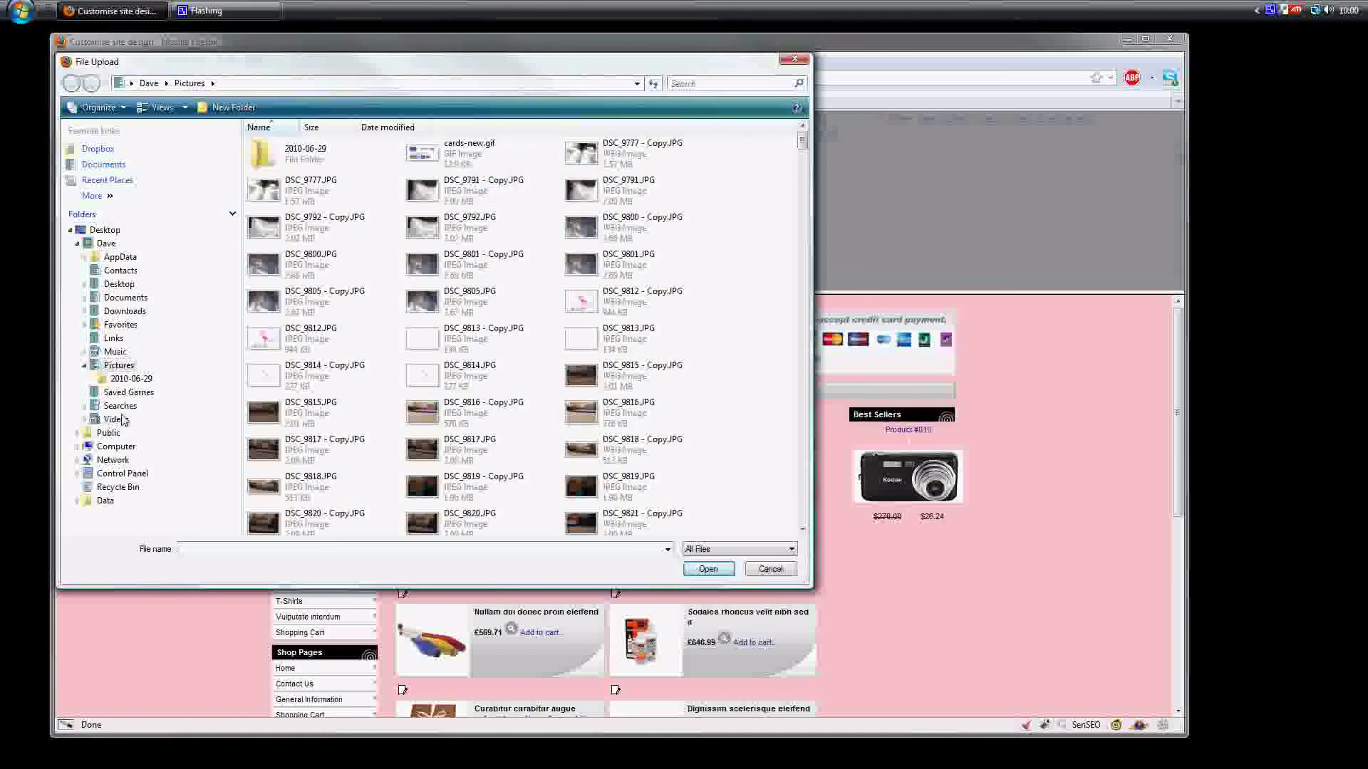
{"action": "left_click", "coordinate": [115, 366]}
{"action": "left_click", "coordinate": [122, 377]}
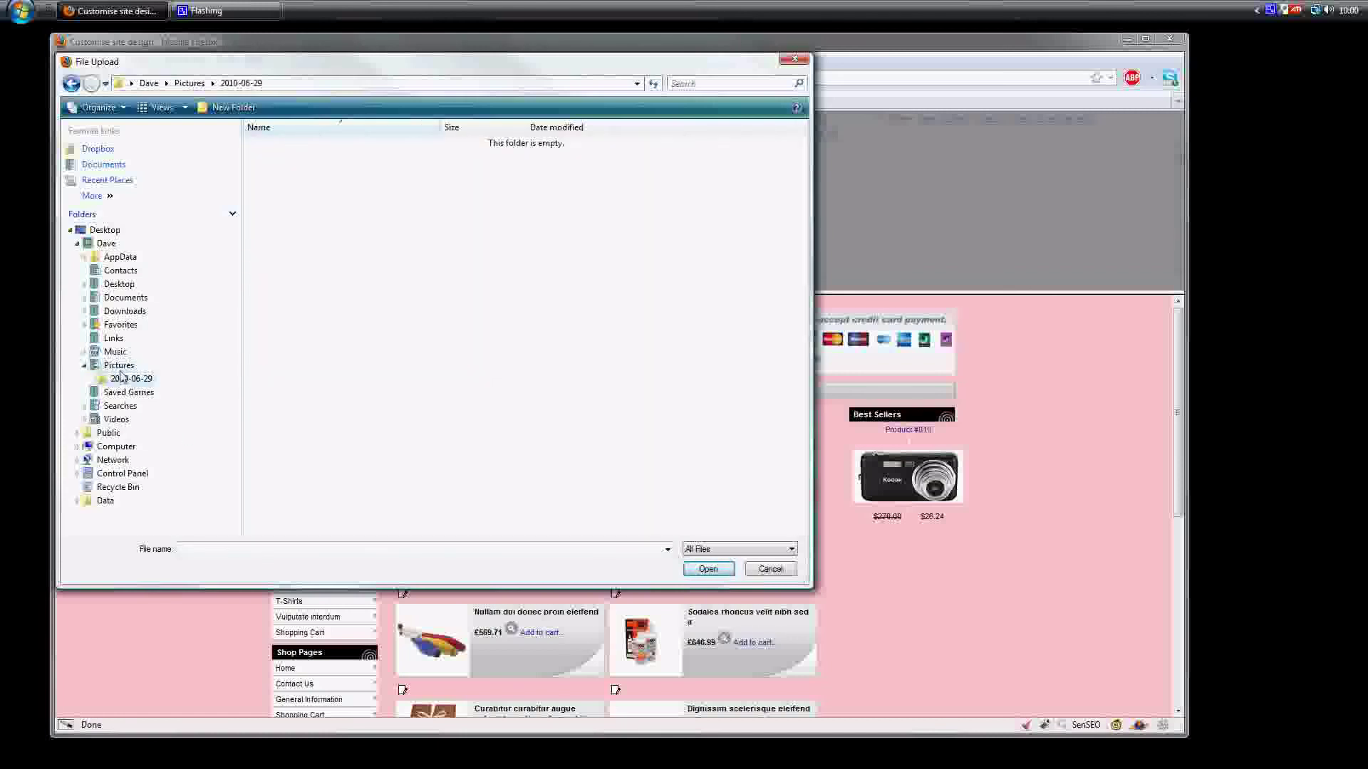
{"action": "left_click", "coordinate": [117, 365]}
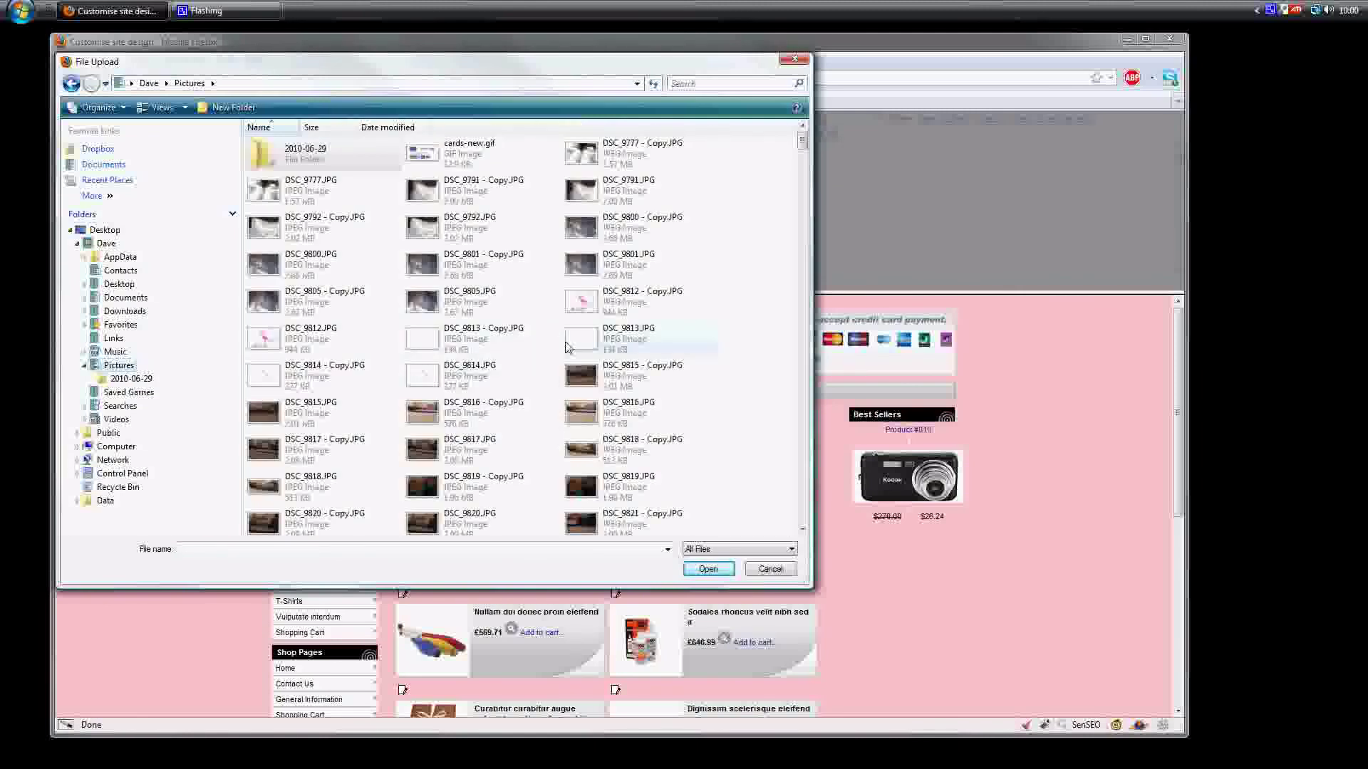
Upload the Autumn Leaves image from the Sample Pictures folder to the template's files.
{"action": "left_click", "coordinate": [803, 507]}
{"action": "left_click", "coordinate": [803, 507]}
{"action": "left_click", "coordinate": [803, 507]}
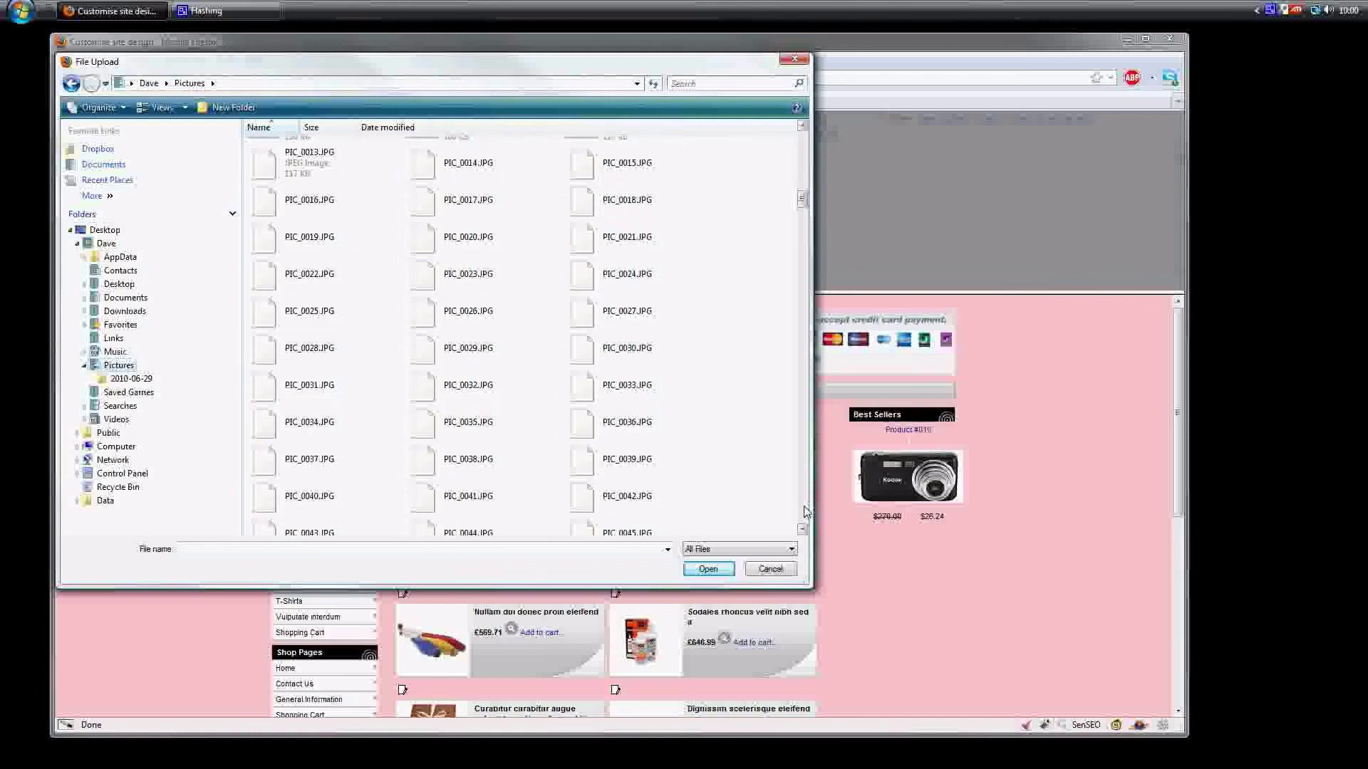
{"action": "left_click", "coordinate": [803, 507]}
{"action": "left_click", "coordinate": [804, 507]}
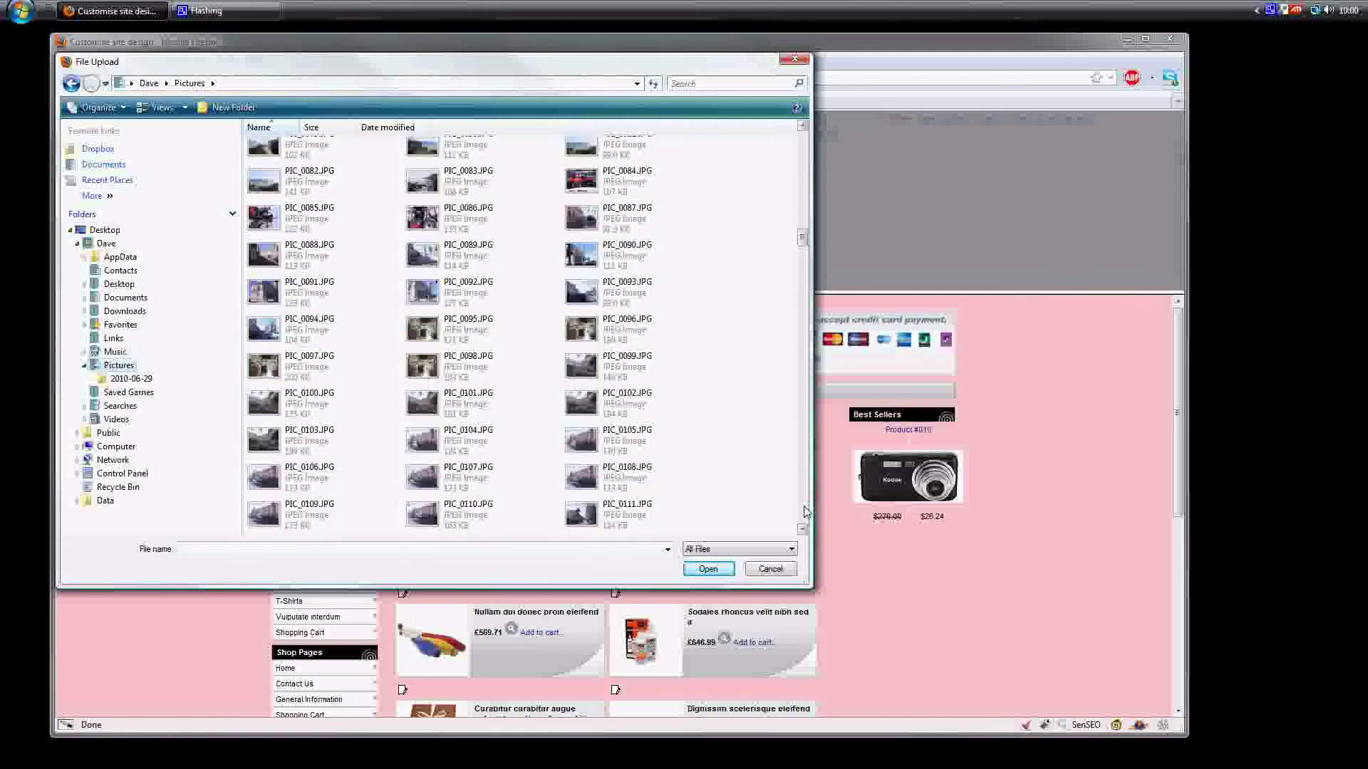
{"action": "left_click", "coordinate": [803, 509]}
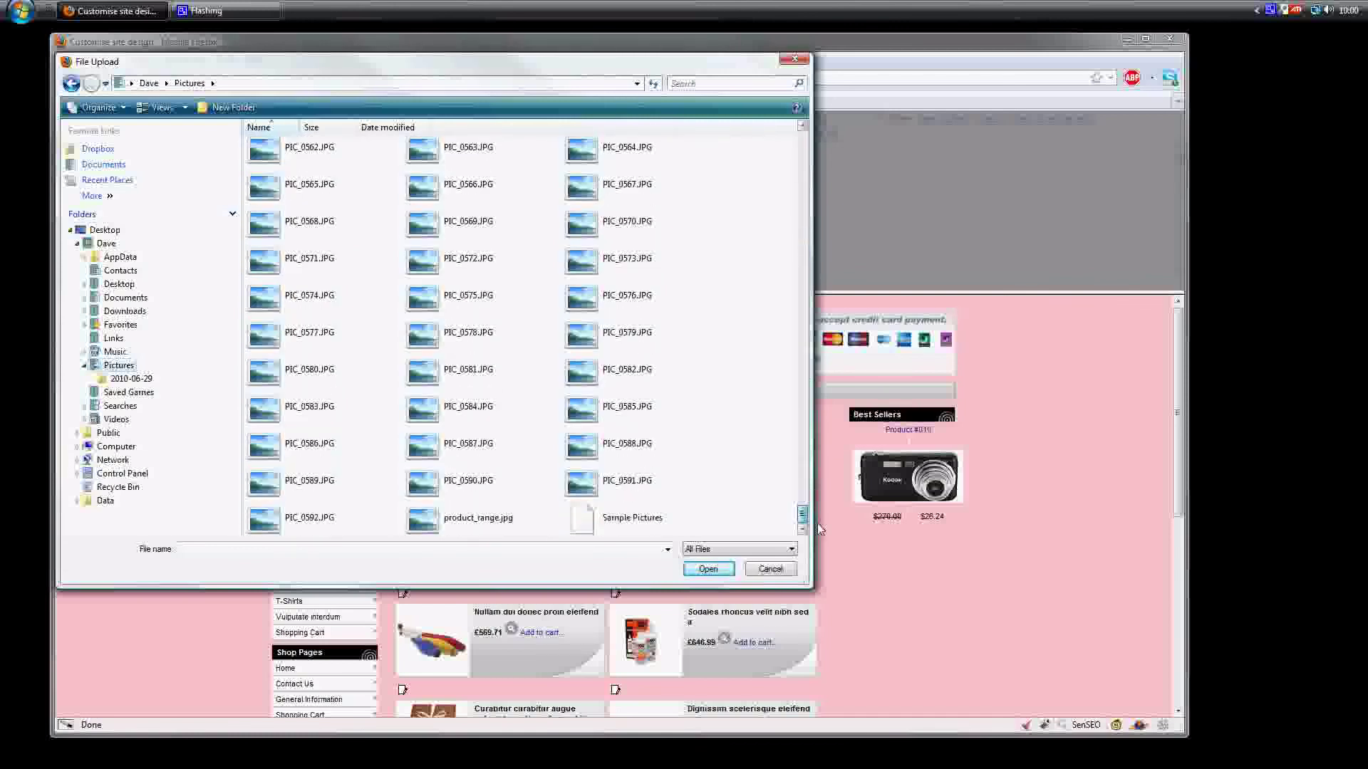
{"action": "double_click", "coordinate": [606, 516]}
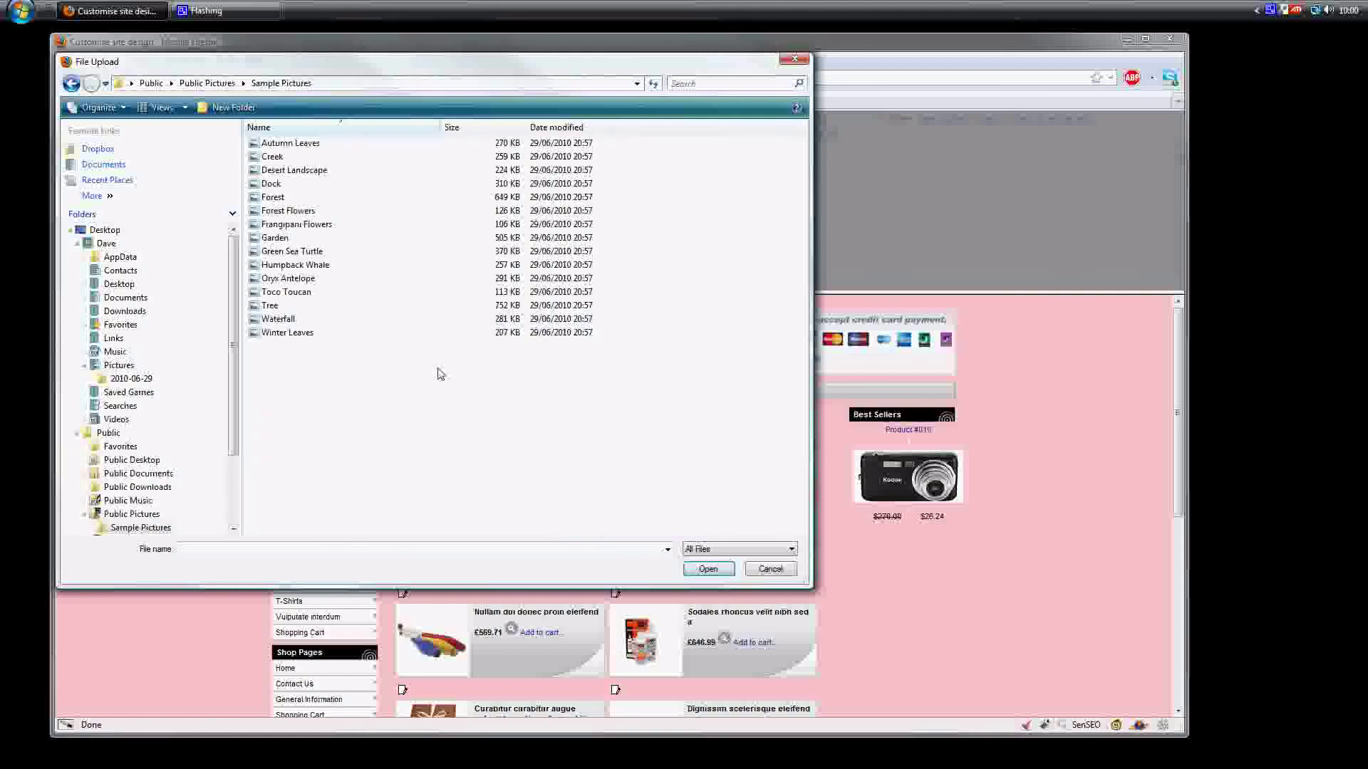
{"action": "double_click", "coordinate": [282, 143]}
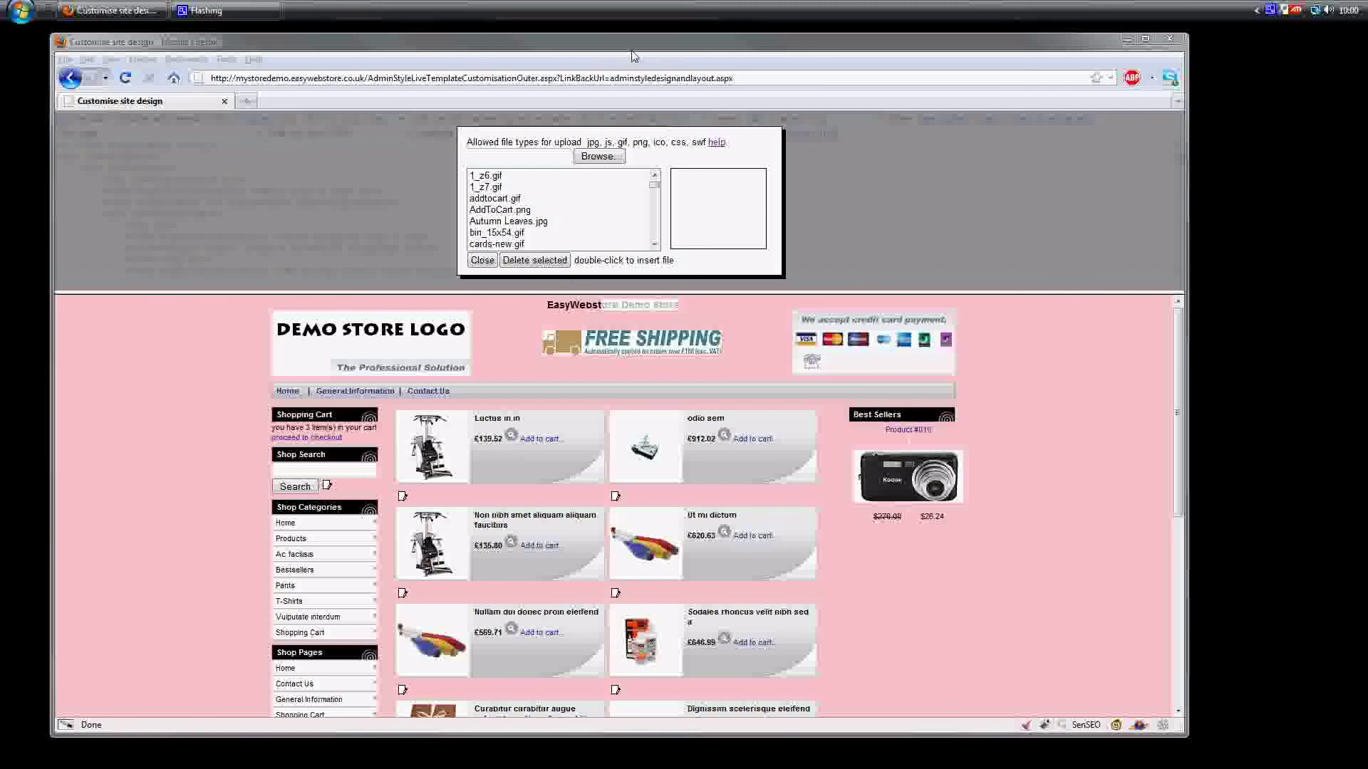
Insert the uploaded Autumn Leaves.jpg as an image on a new line below the company name heading in the layout code.
{"action": "left_click", "coordinate": [522, 222]}
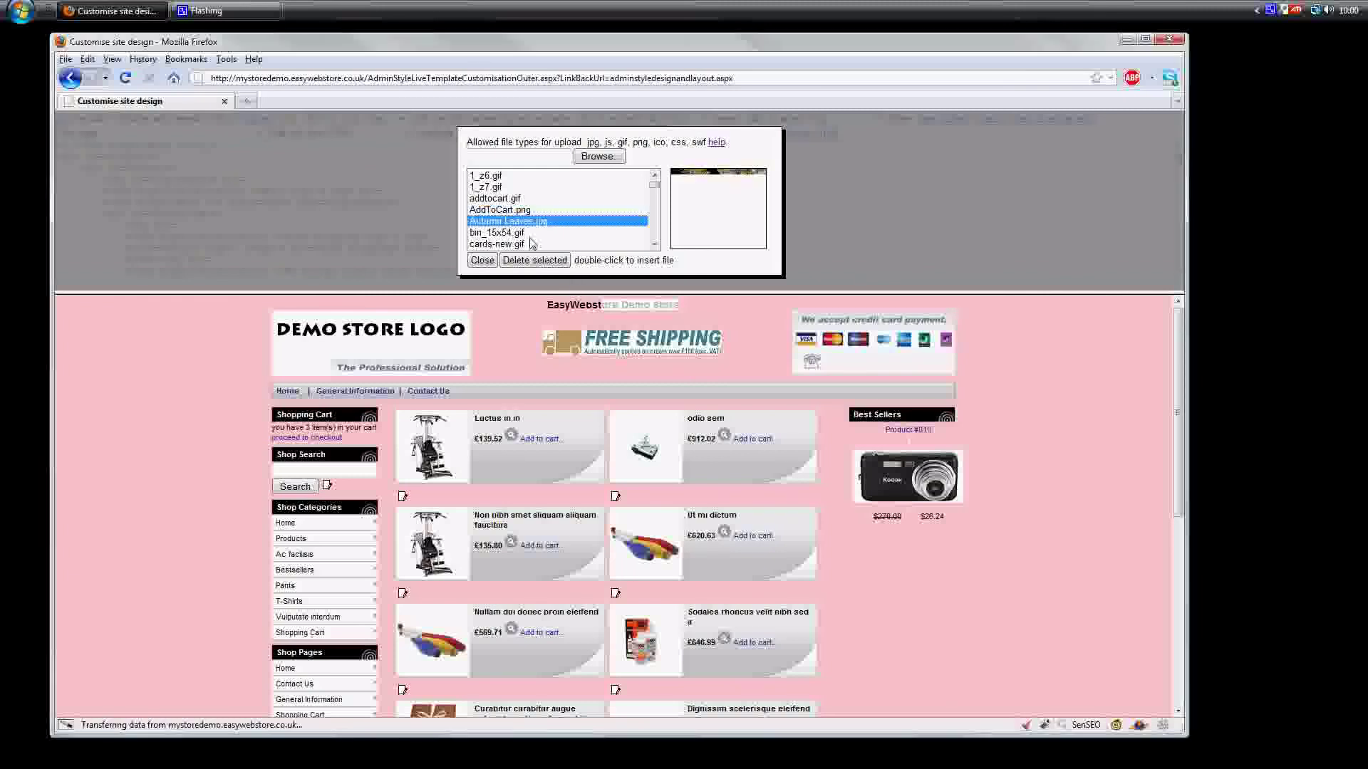
{"action": "double_click", "coordinate": [491, 222]}
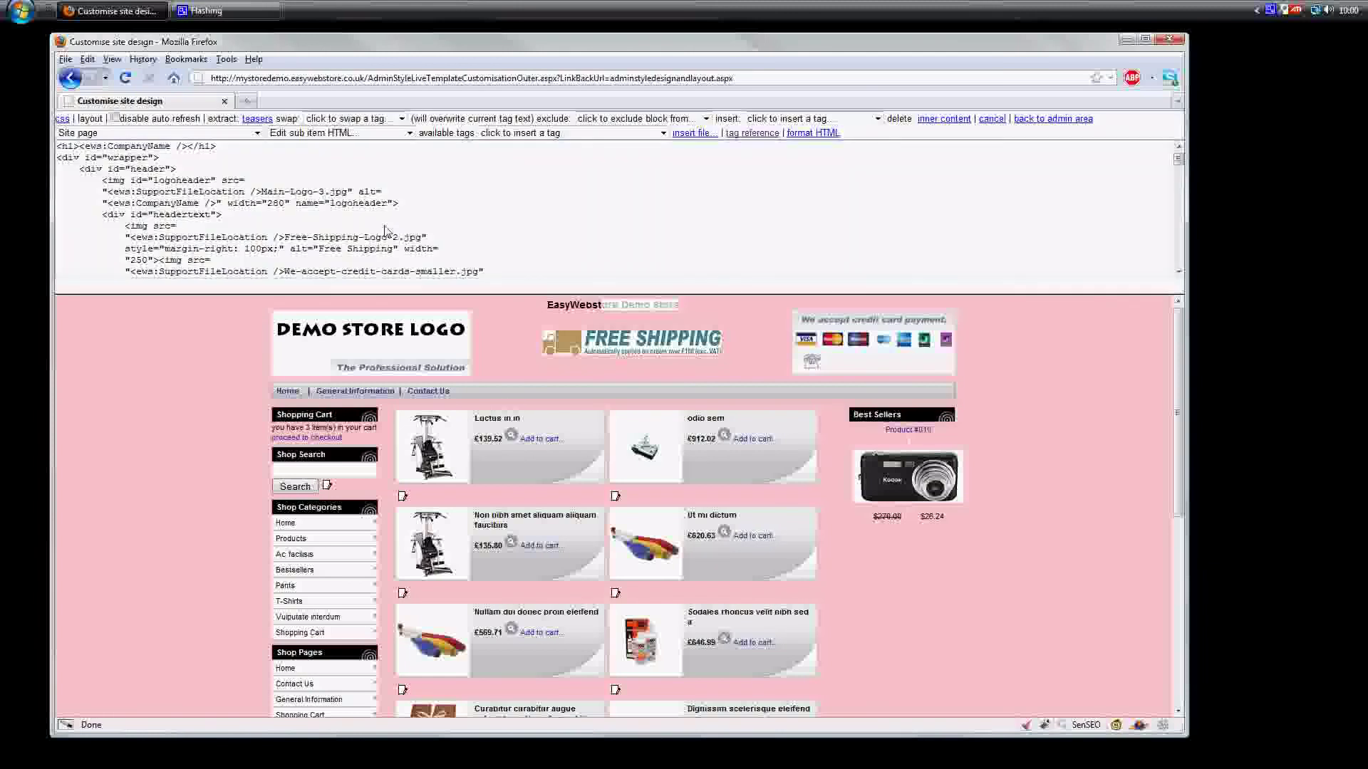
{"action": "left_click", "coordinate": [218, 147]}
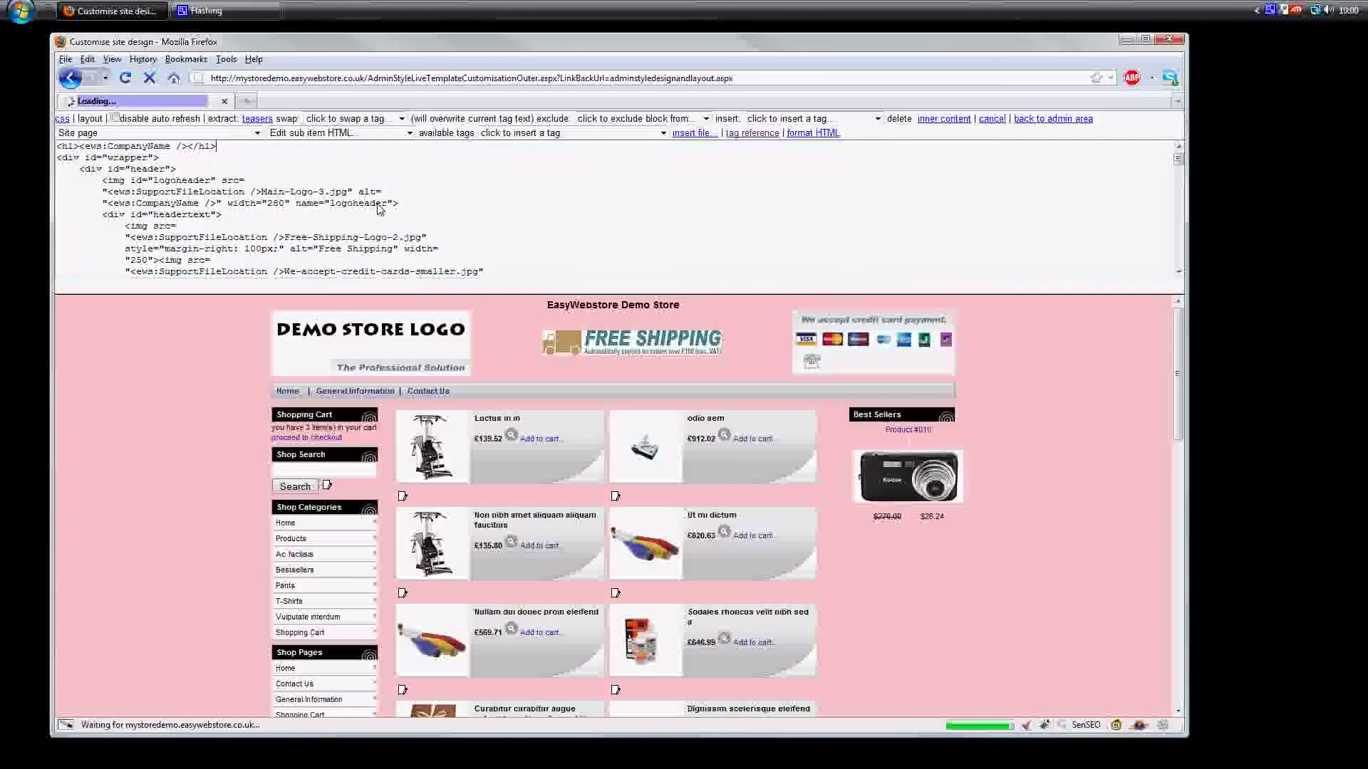
{"action": "key", "text": "Return"}
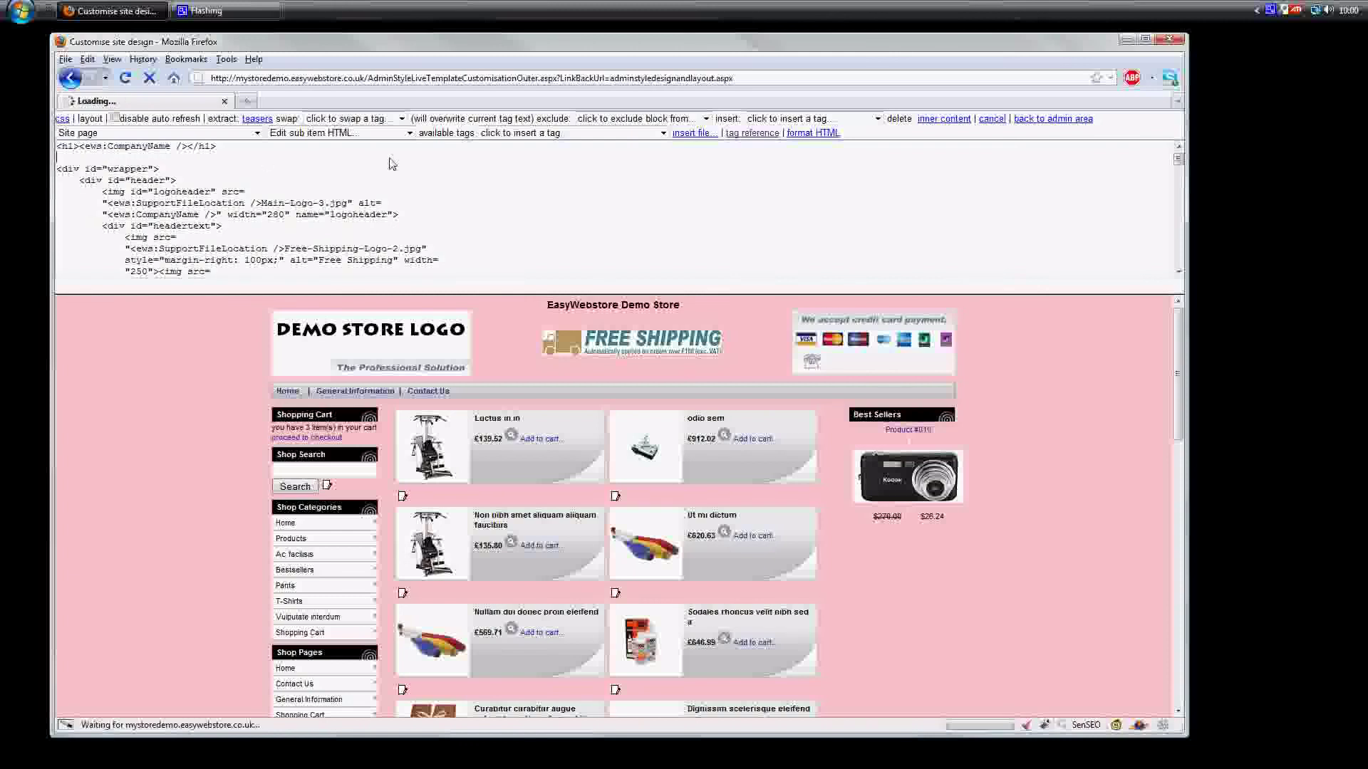
{"action": "left_click", "coordinate": [692, 133]}
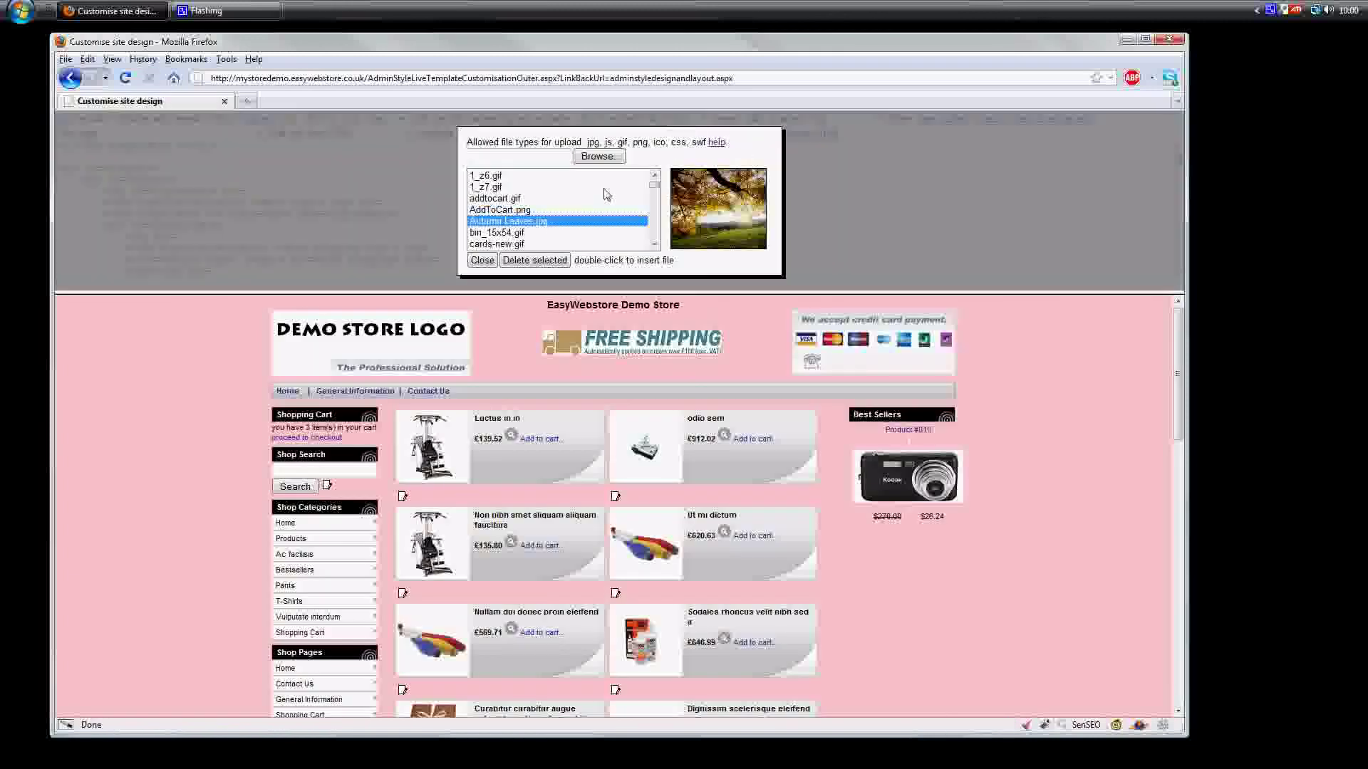
{"action": "double_click", "coordinate": [542, 222]}
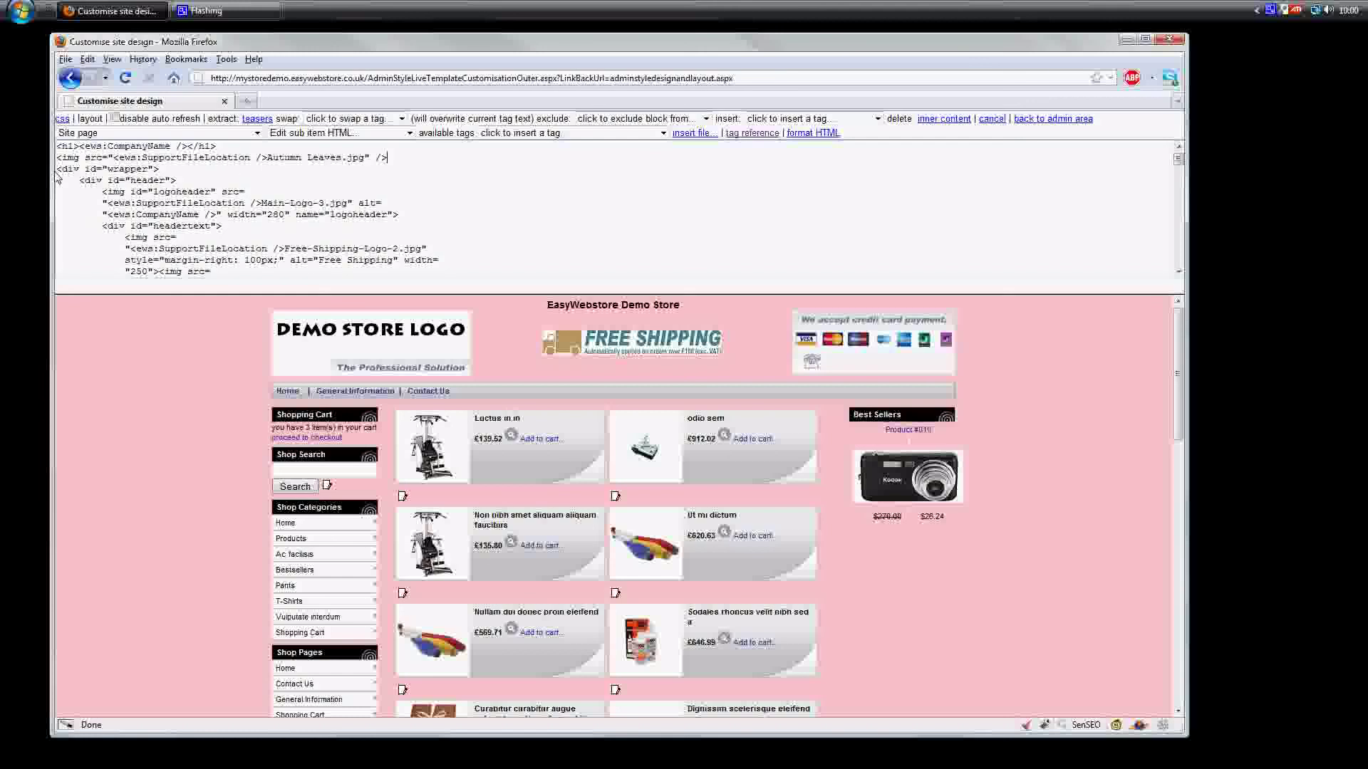
Examine the inserted image's source, highlighting the ews:SupportFileLocation tag and the Autumn Leaves.jpg file name in the layout code.
{"action": "left_click_drag", "start_coordinate": [113, 158], "coordinate": [345, 162]}
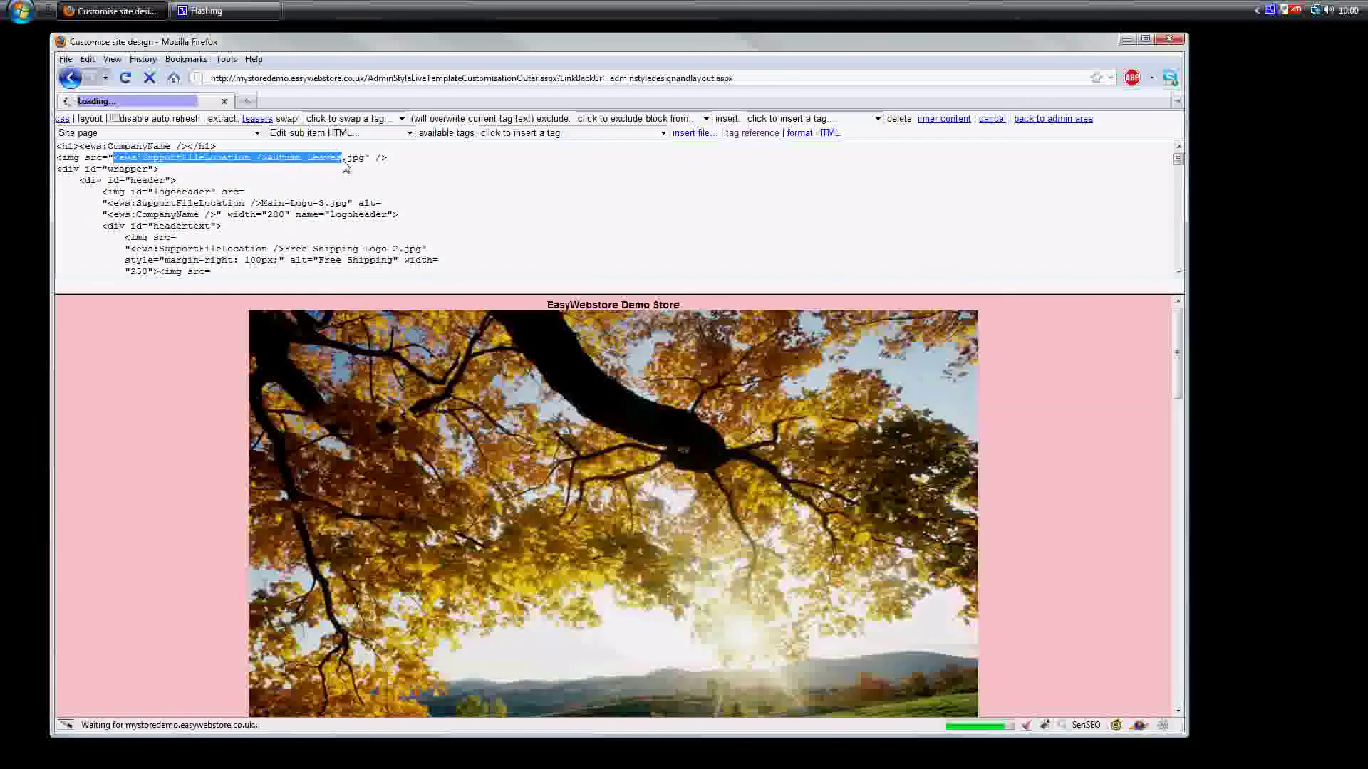
{"action": "left_click", "coordinate": [367, 160]}
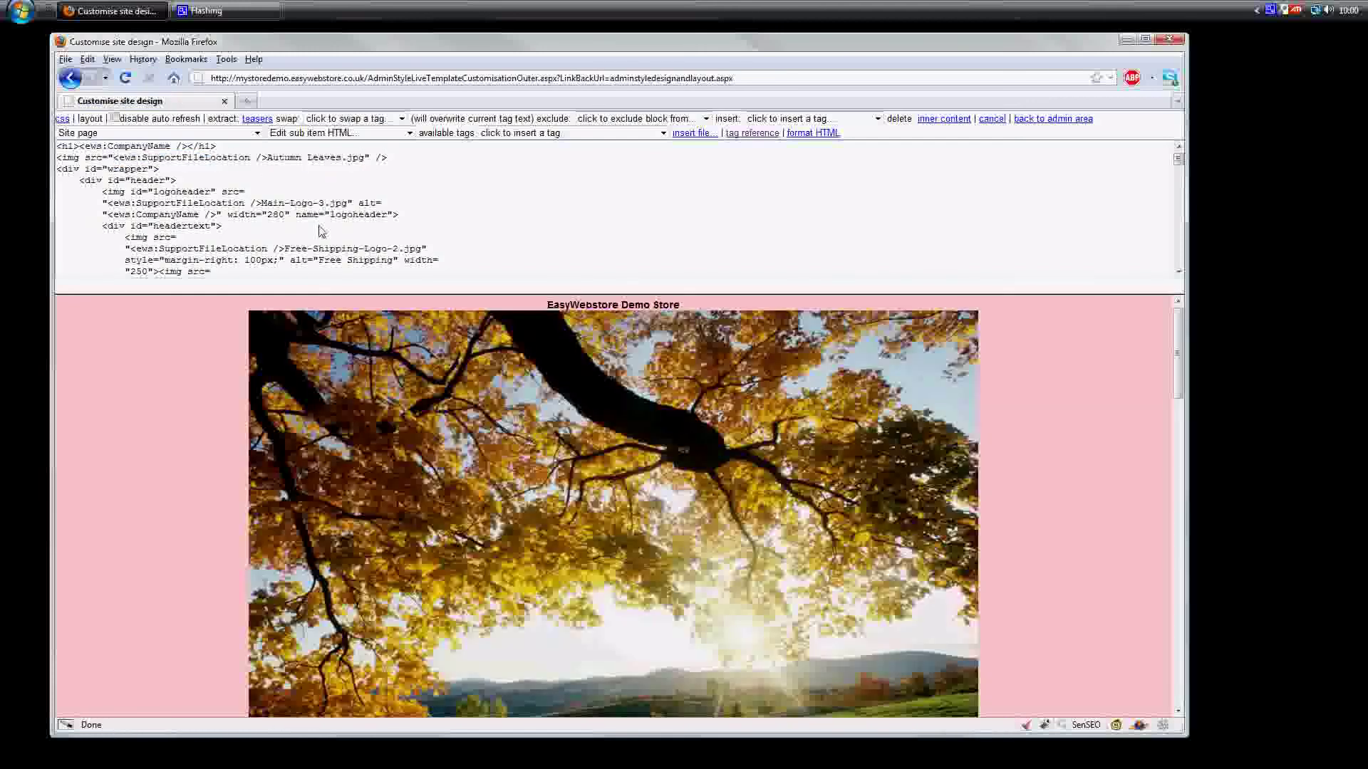
{"action": "left_click_drag", "start_coordinate": [365, 158], "coordinate": [270, 163]}
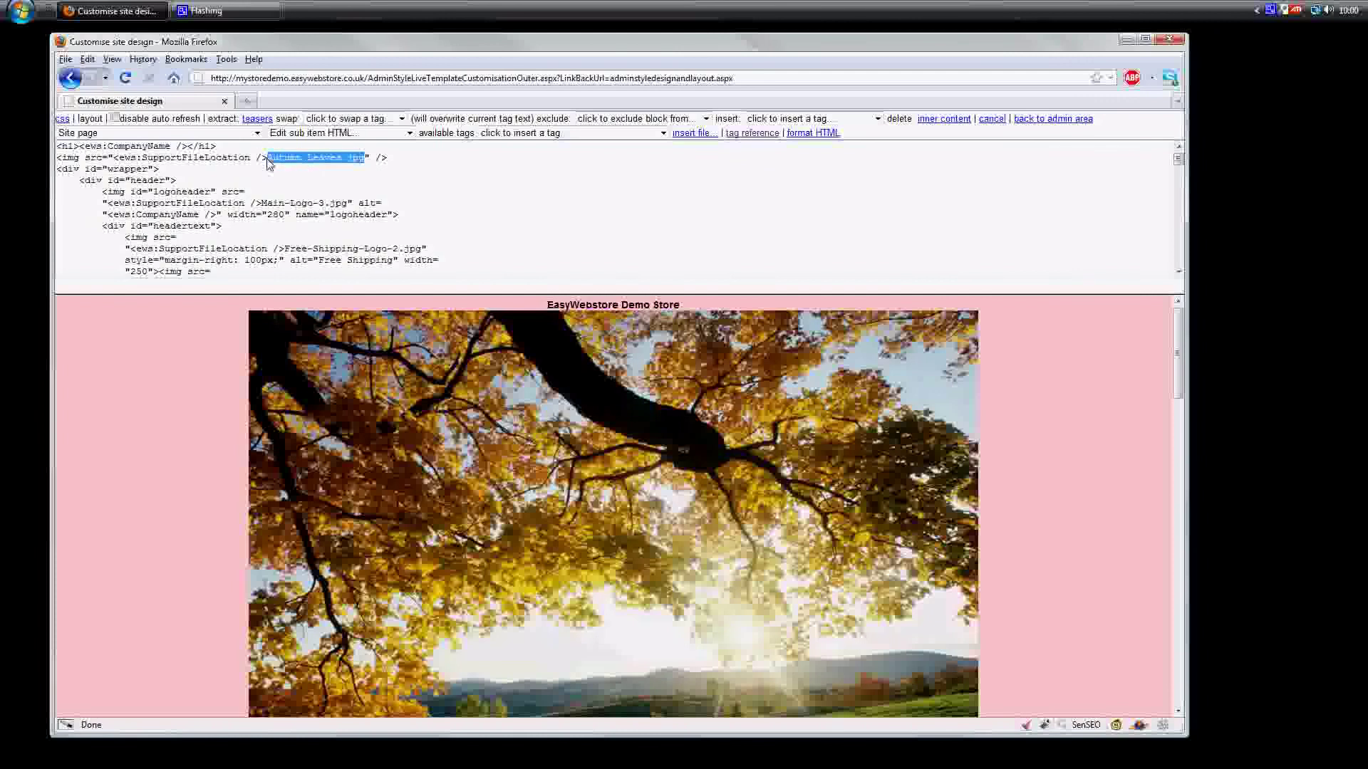
{"action": "left_click_drag", "start_coordinate": [113, 158], "coordinate": [269, 159]}
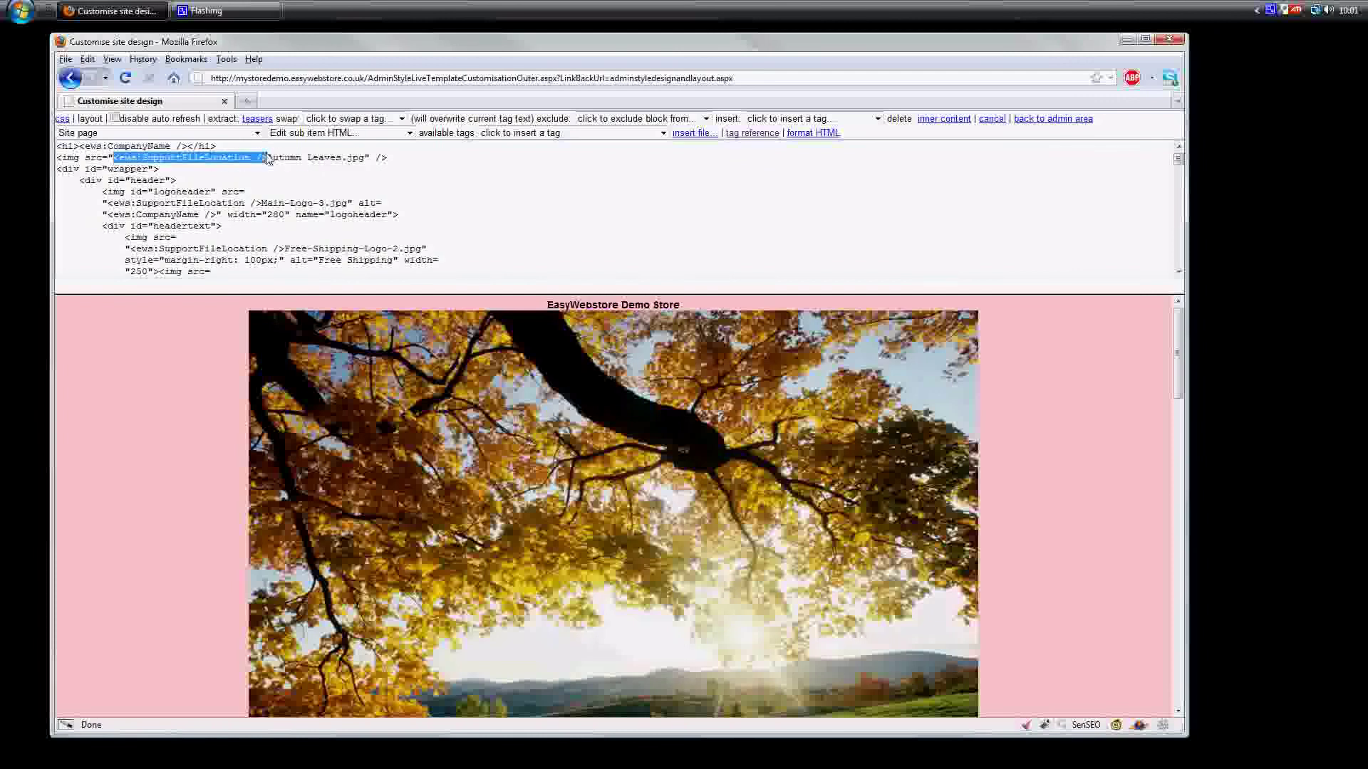